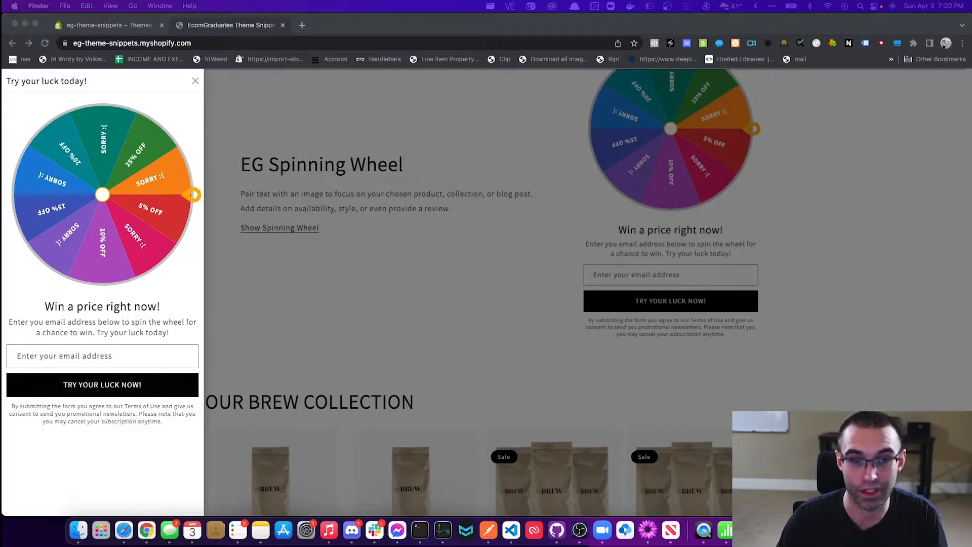
Enter an email address in the spinning wheel form and spin the wheel
{"action": "left_click", "coordinate": [86, 356]}
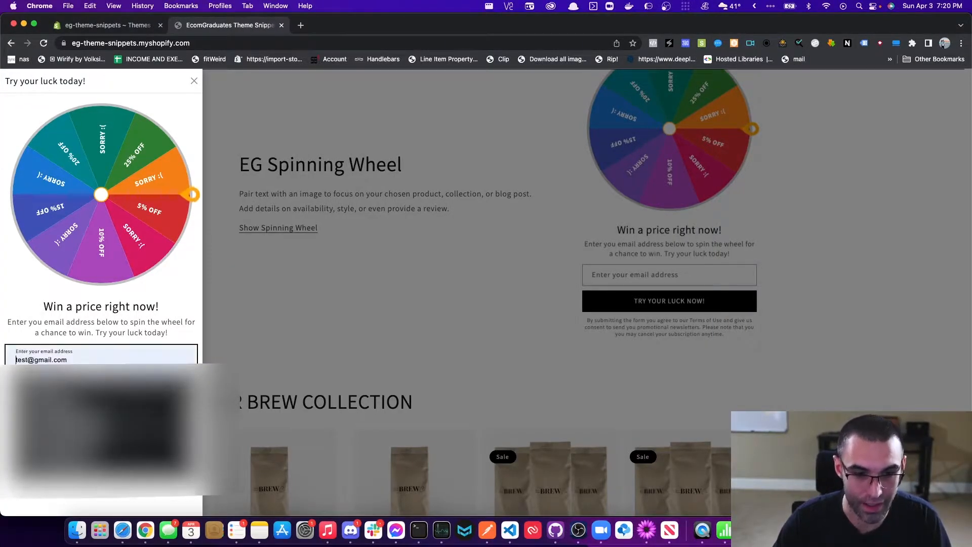
{"action": "left_click", "coordinate": [92, 385]}
{"action": "left_click", "coordinate": [91, 386]}
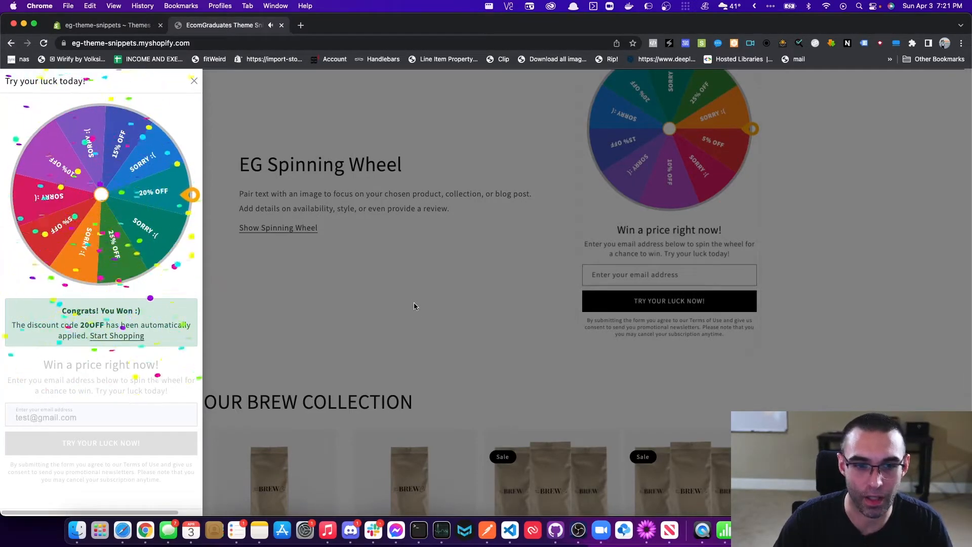
Start shopping from the wheel's win message and add the STUDIO BREW product to the cart
{"action": "left_click", "coordinate": [114, 341]}
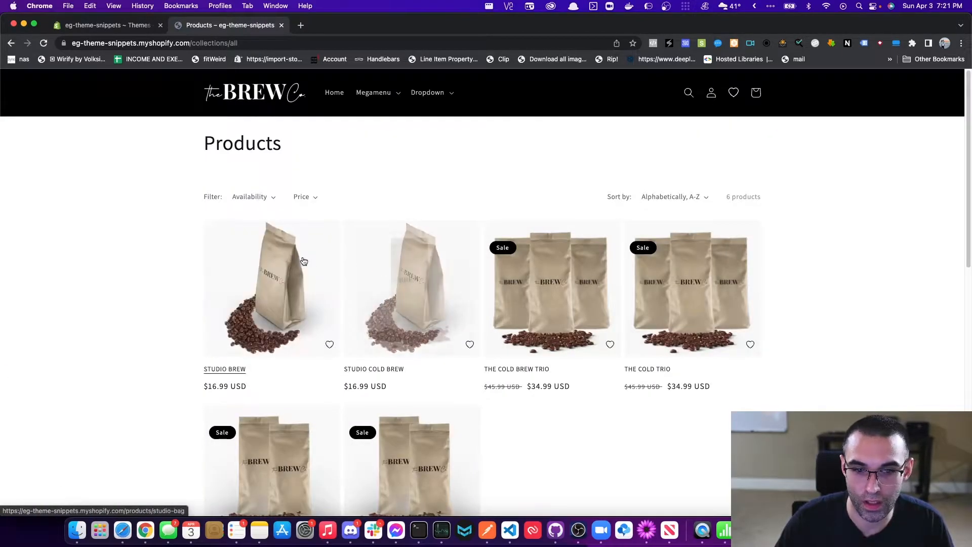
{"action": "left_click", "coordinate": [278, 263]}
{"action": "left_click", "coordinate": [694, 249]}
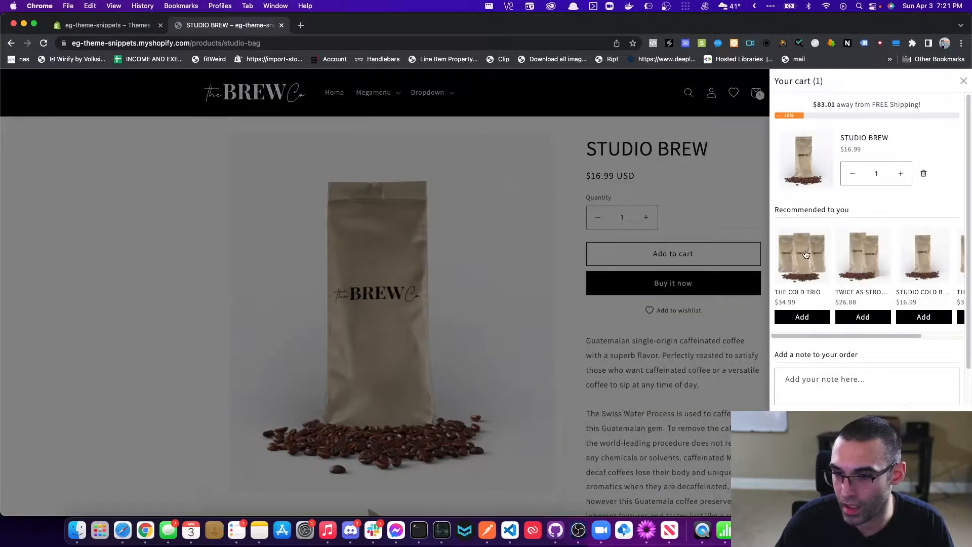
Go from the cart to checkout to examine the discount in the order summary, and close the storefront tab
{"action": "scroll", "coordinate": [886, 352], "scroll_direction": "down", "scroll_amount": 2}
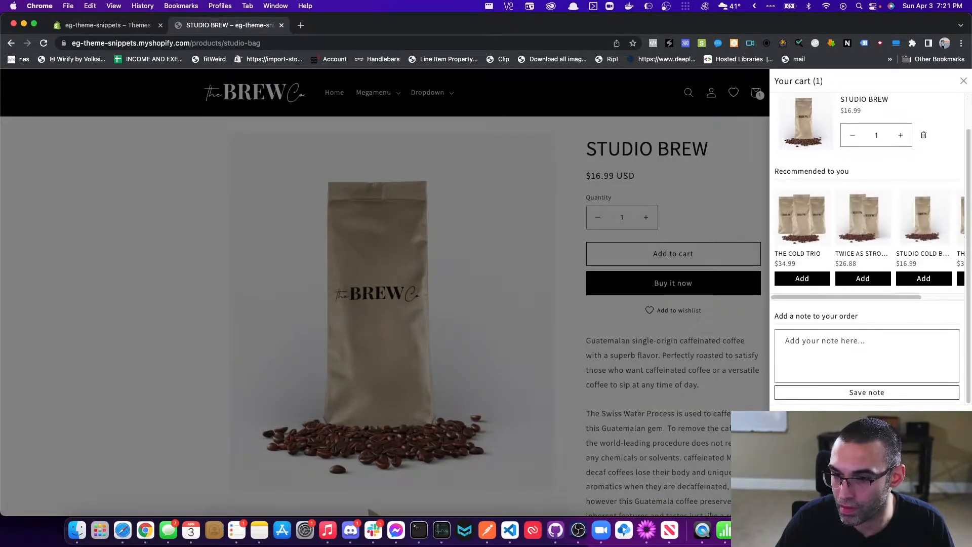
{"action": "key", "text": "super+r"}
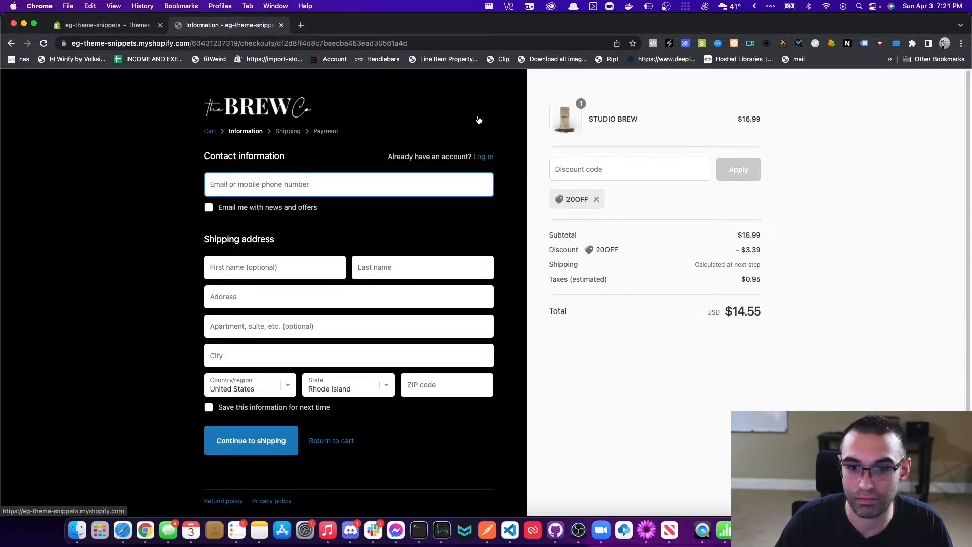
{"action": "left_click", "coordinate": [282, 25]}
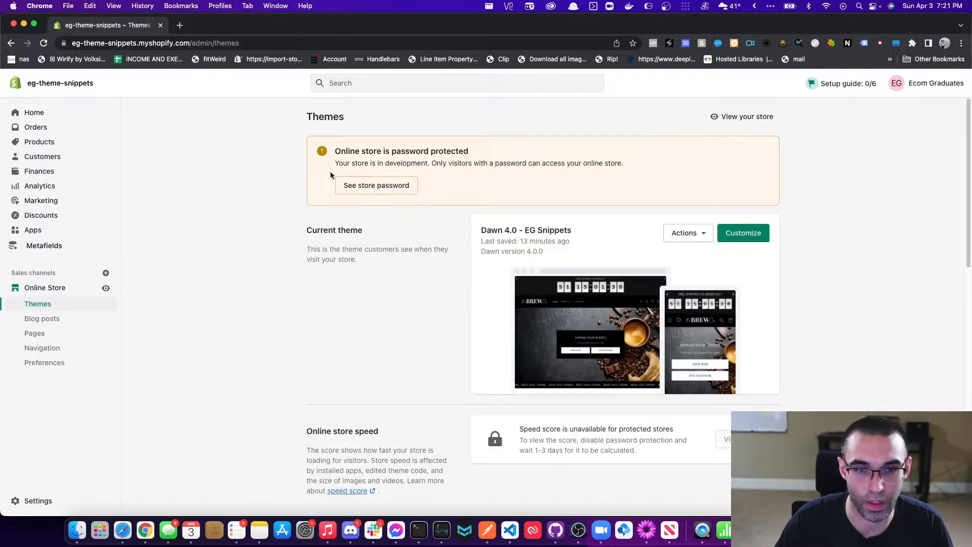
Examine the current theme and the theme library on the Themes page to compare the Dawn versions
{"action": "scroll", "coordinate": [532, 238], "scroll_direction": "down", "scroll_amount": 1}
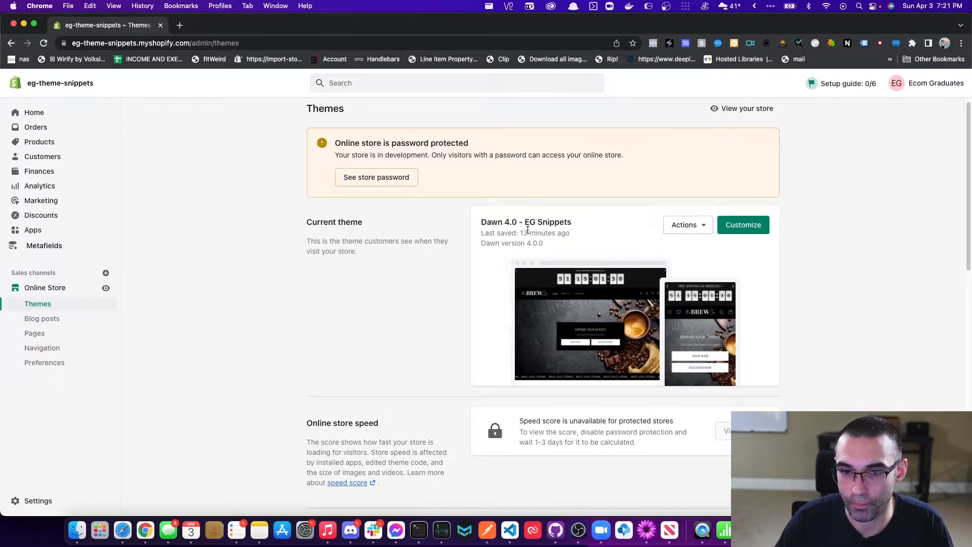
{"action": "scroll", "coordinate": [527, 230], "scroll_direction": "down", "scroll_amount": 5}
{"action": "scroll", "coordinate": [529, 202], "scroll_direction": "down", "scroll_amount": 5}
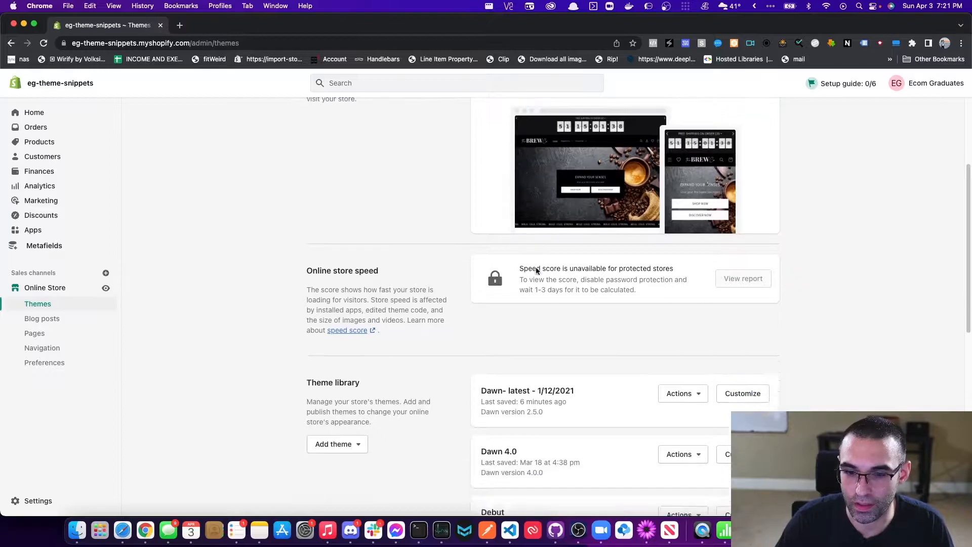
{"action": "scroll", "coordinate": [537, 304], "scroll_direction": "up", "scroll_amount": 6}
{"action": "scroll", "coordinate": [558, 301], "scroll_direction": "down", "scroll_amount": 7}
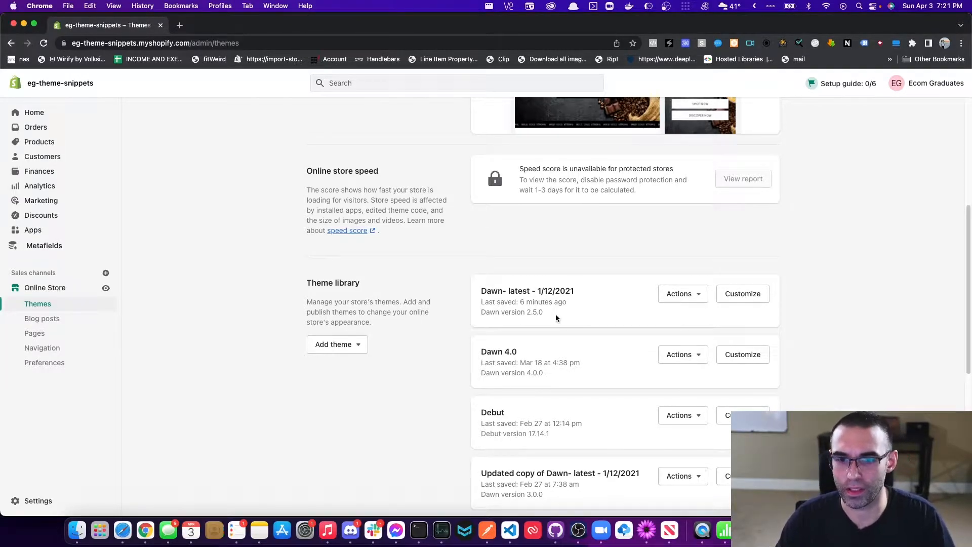
{"action": "scroll", "coordinate": [589, 260], "scroll_direction": "up", "scroll_amount": 1}
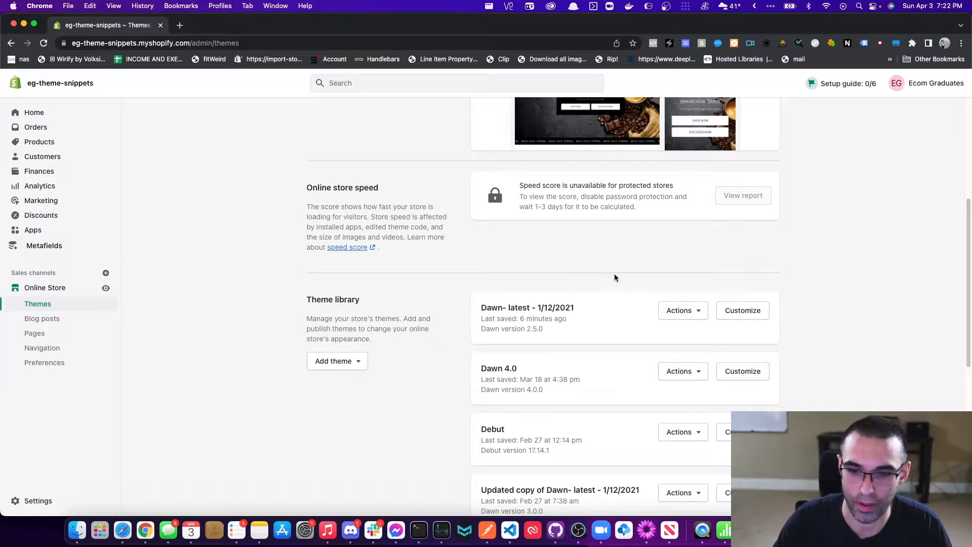
{"action": "scroll", "coordinate": [602, 278], "scroll_direction": "up", "scroll_amount": 3}
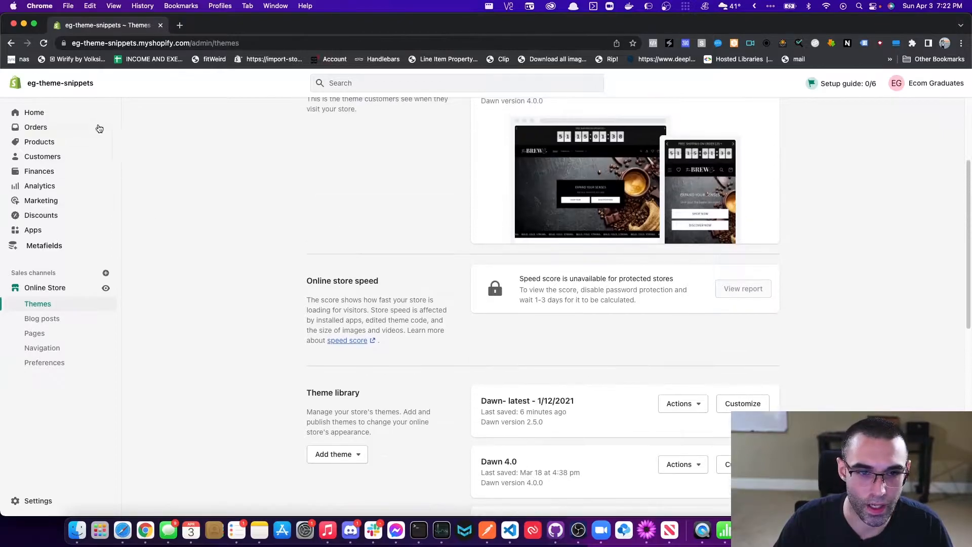
Return to the online store's themes by way of the admin home page and preview the Dawn- latest - 1/12/2021 theme
{"action": "left_click", "coordinate": [55, 112]}
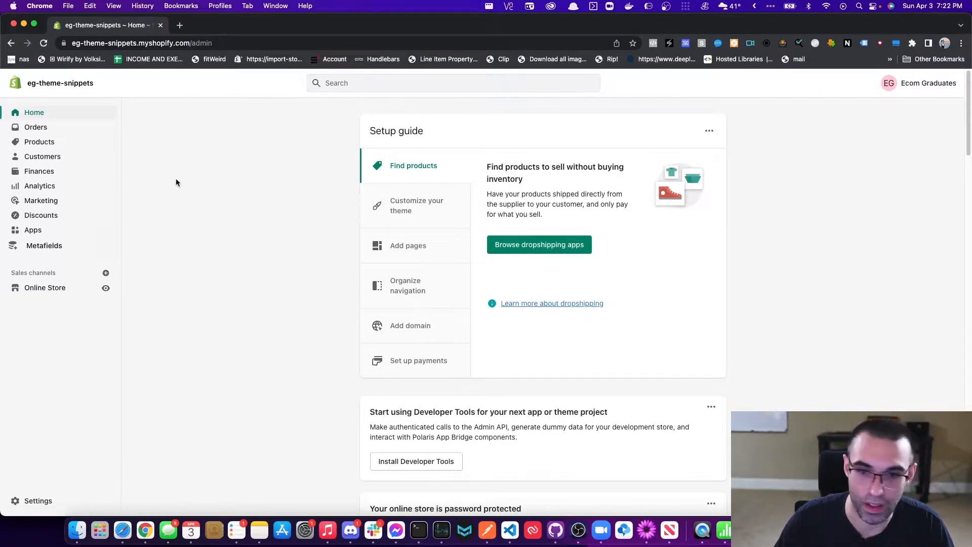
{"action": "left_click", "coordinate": [39, 287]}
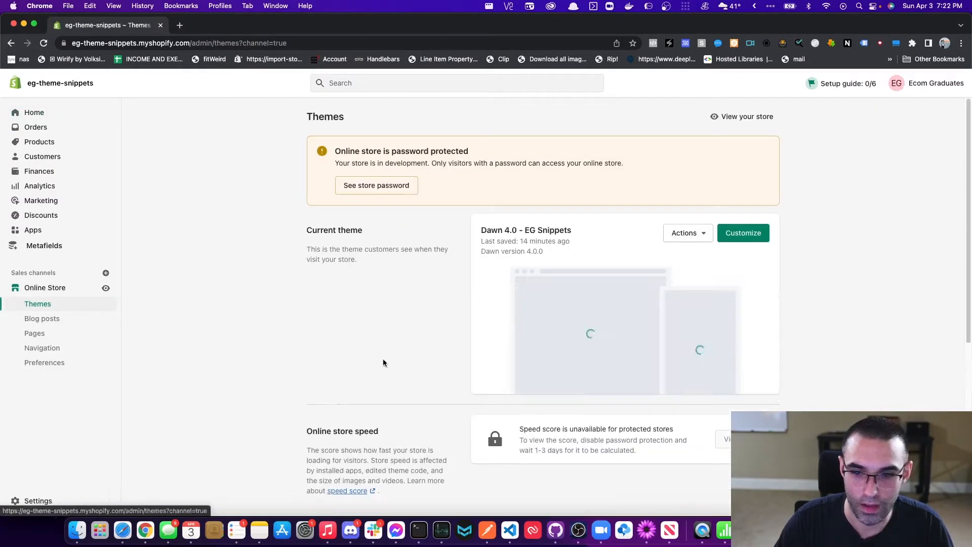
{"action": "scroll", "coordinate": [603, 311], "scroll_direction": "down", "scroll_amount": 3}
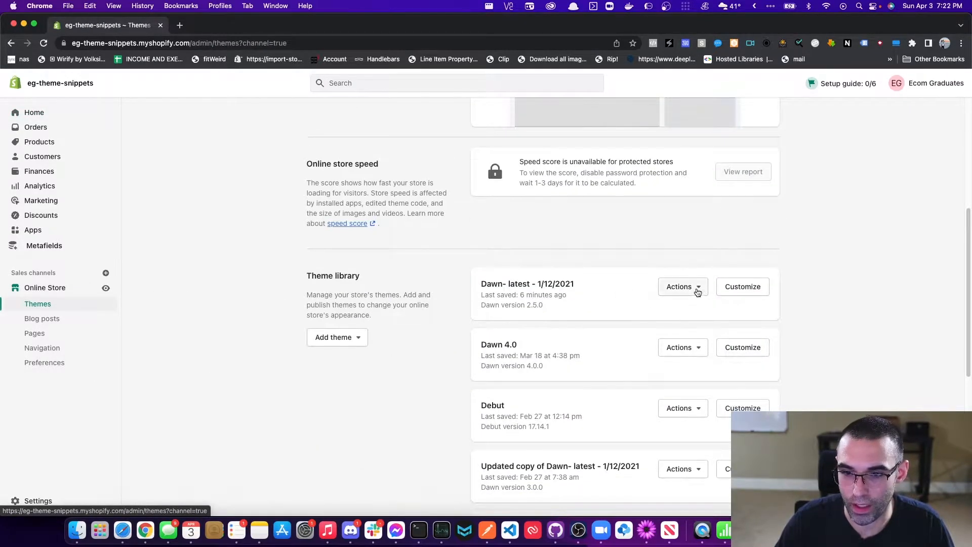
{"action": "left_click", "coordinate": [697, 292]}
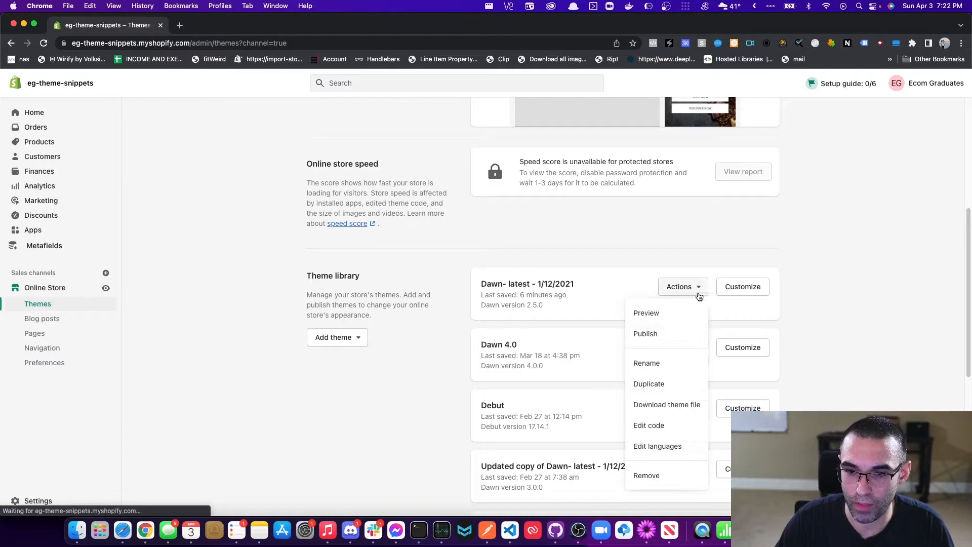
{"action": "left_click", "coordinate": [659, 313]}
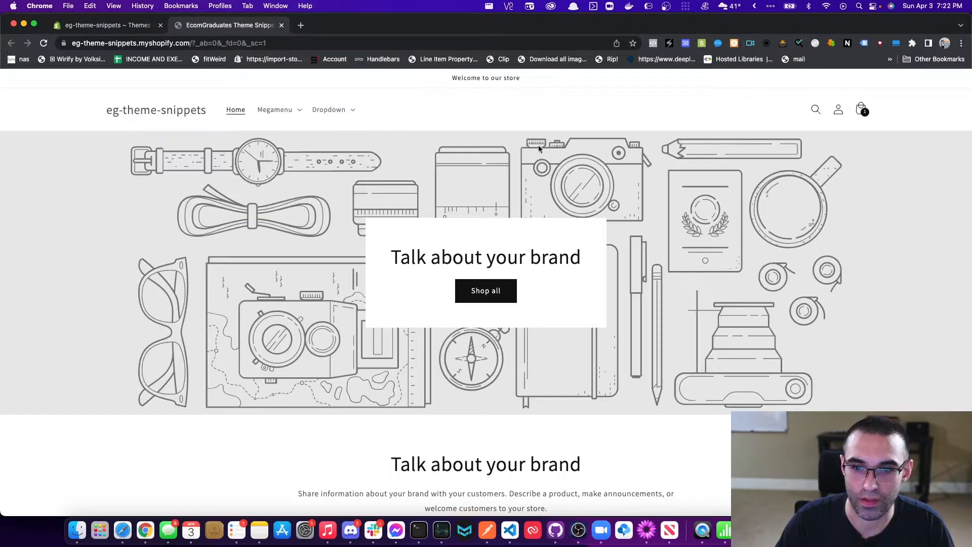
Look over the cart page and the home page of the previewed Dawn theme
{"action": "left_click", "coordinate": [860, 109]}
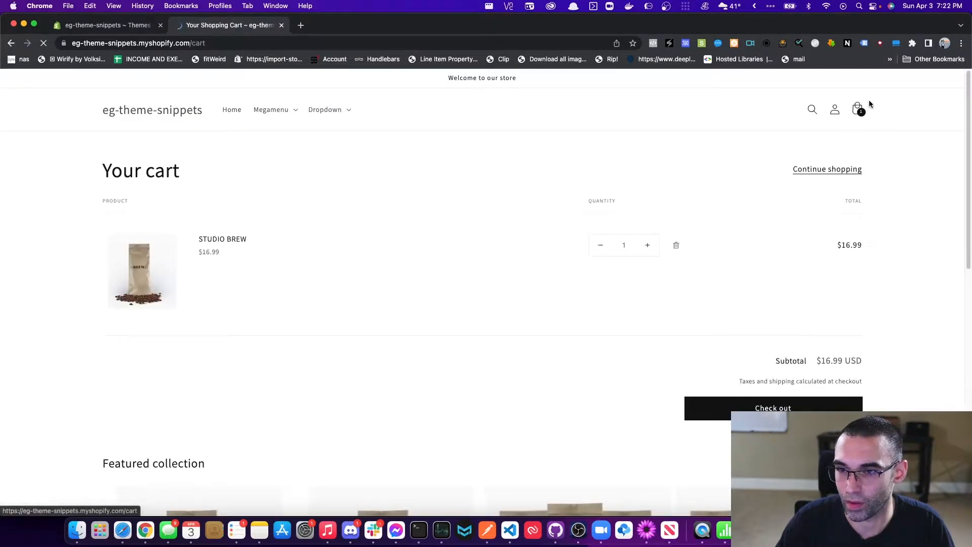
{"action": "left_click", "coordinate": [198, 116]}
{"action": "scroll", "coordinate": [518, 104], "scroll_direction": "down", "scroll_amount": 10}
{"action": "scroll", "coordinate": [518, 104], "scroll_direction": "up", "scroll_amount": 10}
Open the code editor for the Dawn- latest - 1/12/2021 theme and inspect the three spin2win folders in a Finder window beside it
{"action": "left_click", "coordinate": [101, 26]}
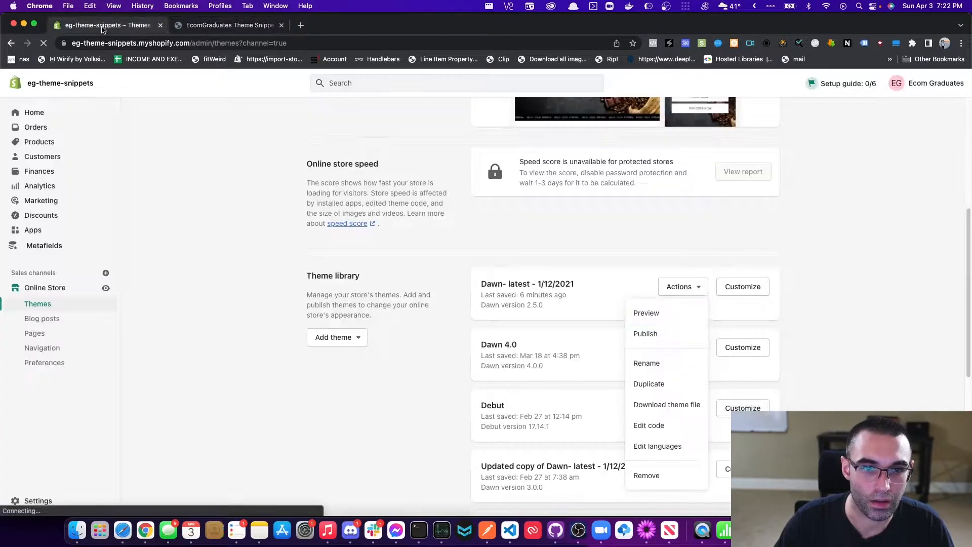
{"action": "left_click", "coordinate": [663, 424]}
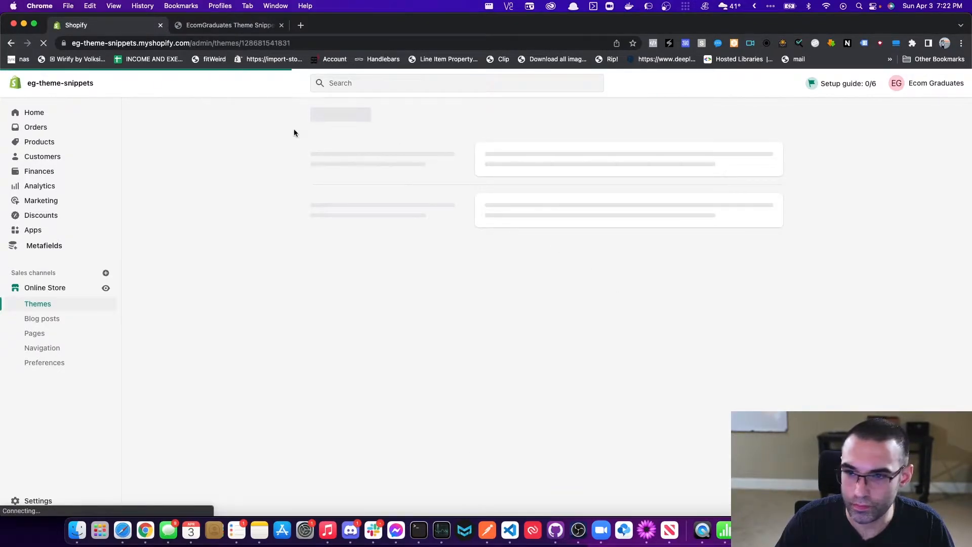
{"action": "left_click_drag", "start_coordinate": [0, 156], "coordinate": [274, 104]}
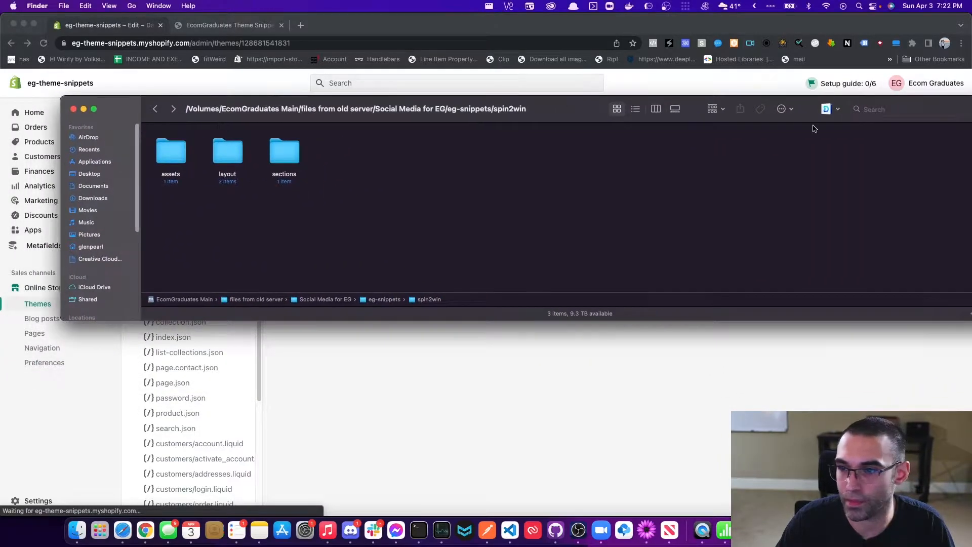
{"action": "left_click_drag", "start_coordinate": [163, 198], "coordinate": [377, 132]}
{"action": "left_click_drag", "start_coordinate": [274, 124], "coordinate": [330, 125]}
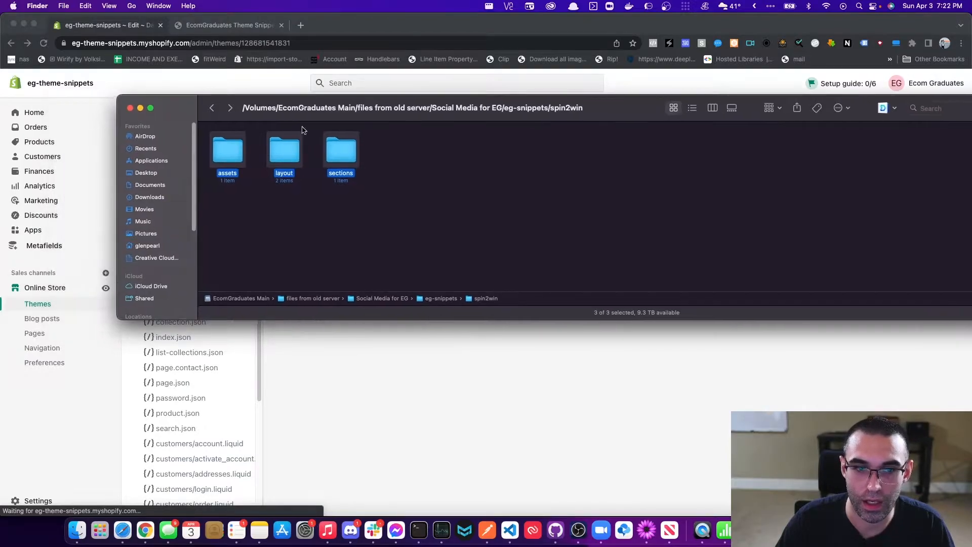
{"action": "left_click_drag", "start_coordinate": [116, 125], "coordinate": [609, 125]}
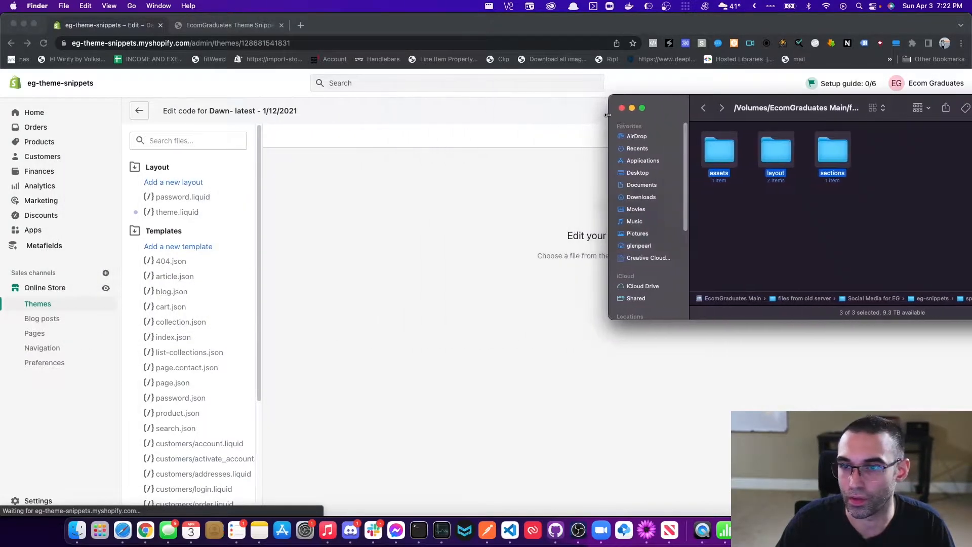
{"action": "left_click_drag", "start_coordinate": [673, 109], "coordinate": [628, 112]}
{"action": "key", "text": "super+w"}
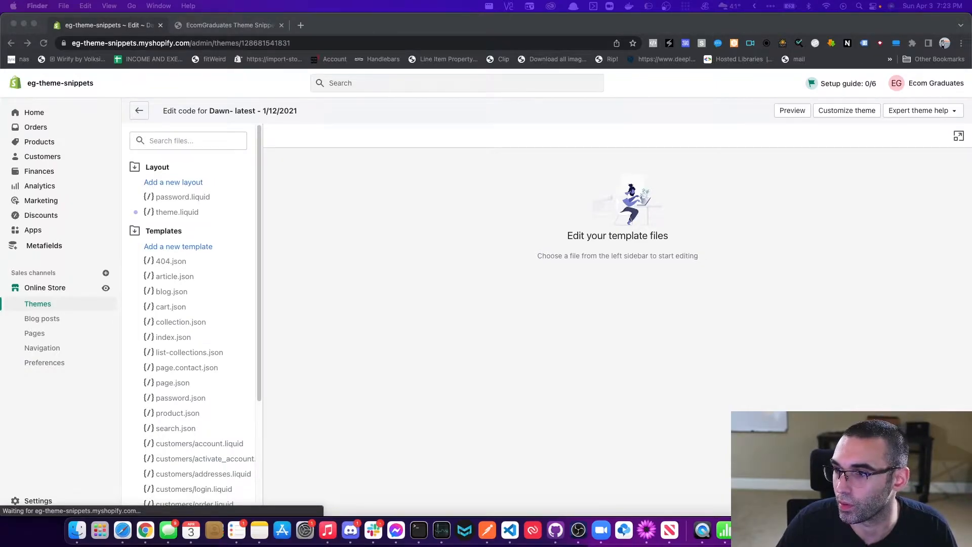
Open the spin2win sections folder in Finder and copy the name of the eg-spinning-wheel.liquid file
{"action": "double_click", "coordinate": [536, 122]}
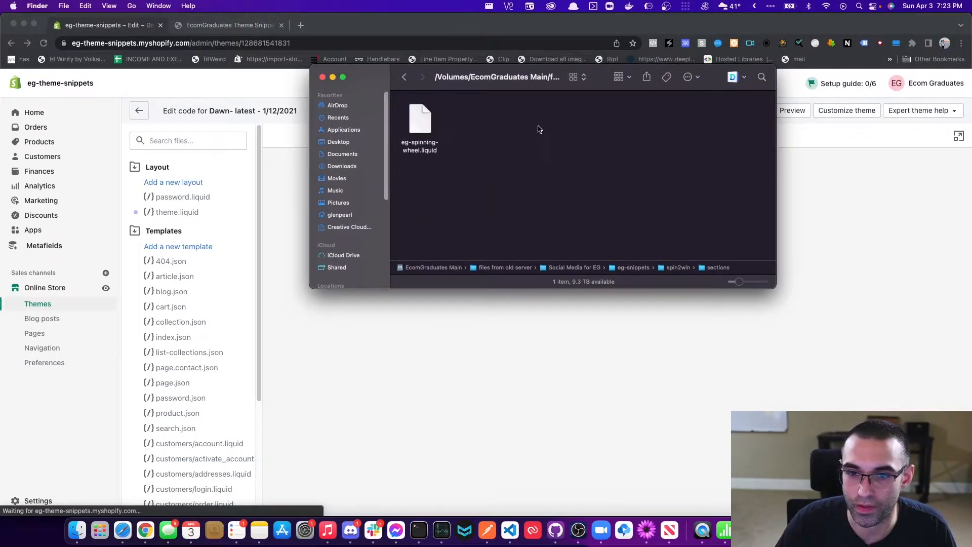
{"action": "left_click", "coordinate": [418, 141]}
{"action": "right_click", "coordinate": [425, 142]}
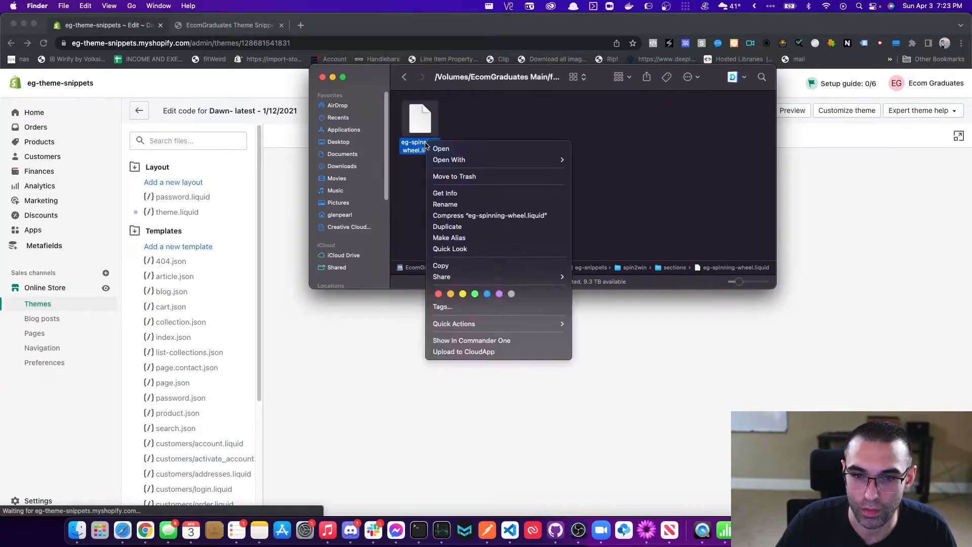
{"action": "left_click", "coordinate": [462, 204]}
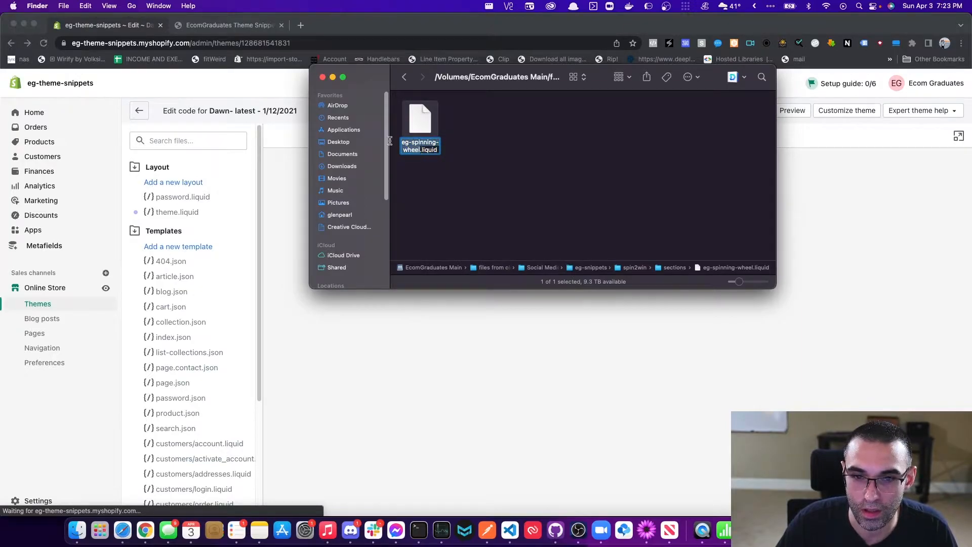
Switch to the theme code editor in Chrome, collapse the Layout and Templates folders and expand Sections
{"action": "left_click", "coordinate": [282, 254]}
{"action": "scroll", "coordinate": [187, 306], "scroll_direction": "down", "scroll_amount": 5}
{"action": "scroll", "coordinate": [168, 364], "scroll_direction": "up", "scroll_amount": 6}
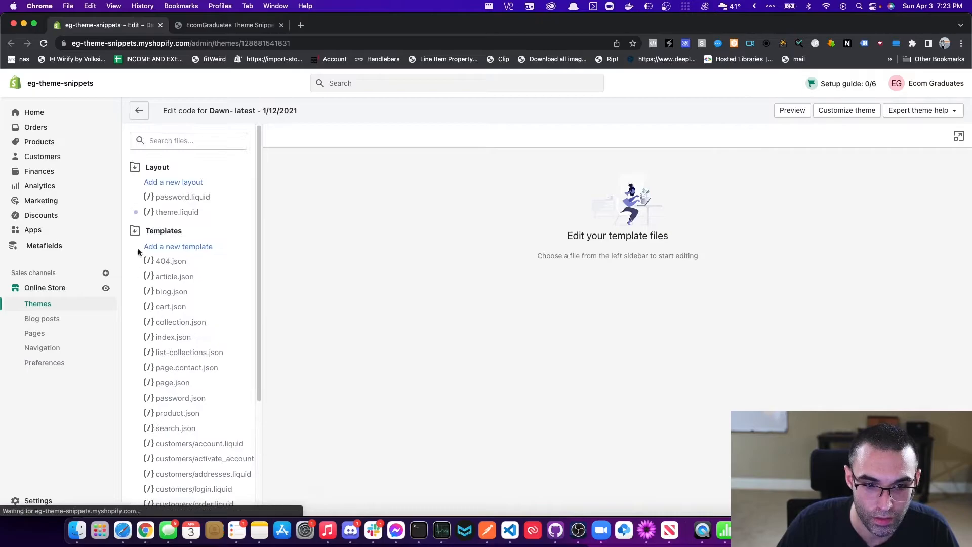
{"action": "left_click", "coordinate": [135, 231]}
{"action": "left_click", "coordinate": [135, 172]}
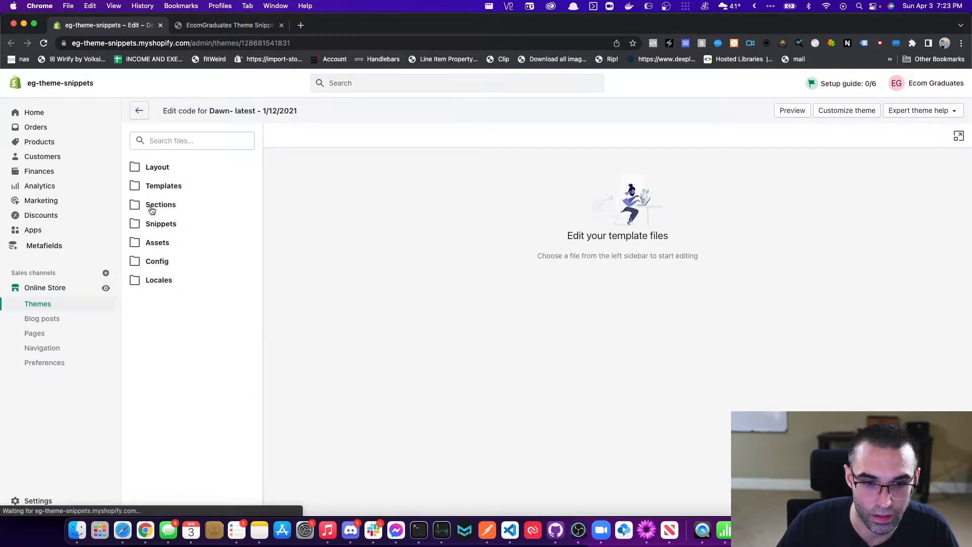
{"action": "left_click", "coordinate": [148, 206]}
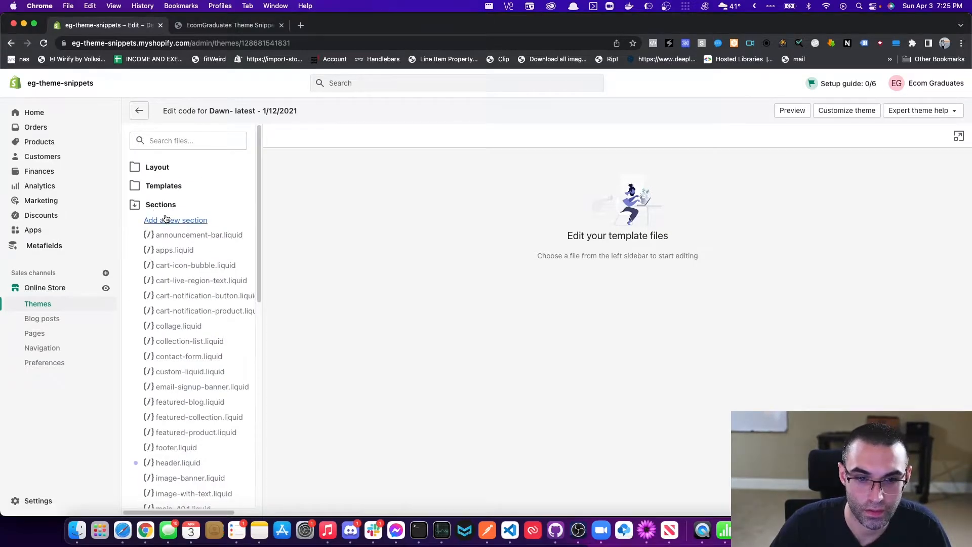
Add a new section file named eg-spinning-wheel to the theme
{"action": "left_click", "coordinate": [166, 220]}
{"action": "left_click", "coordinate": [486, 175]}
{"action": "key", "text": "super+v"}
{"action": "left_click", "coordinate": [609, 212]}
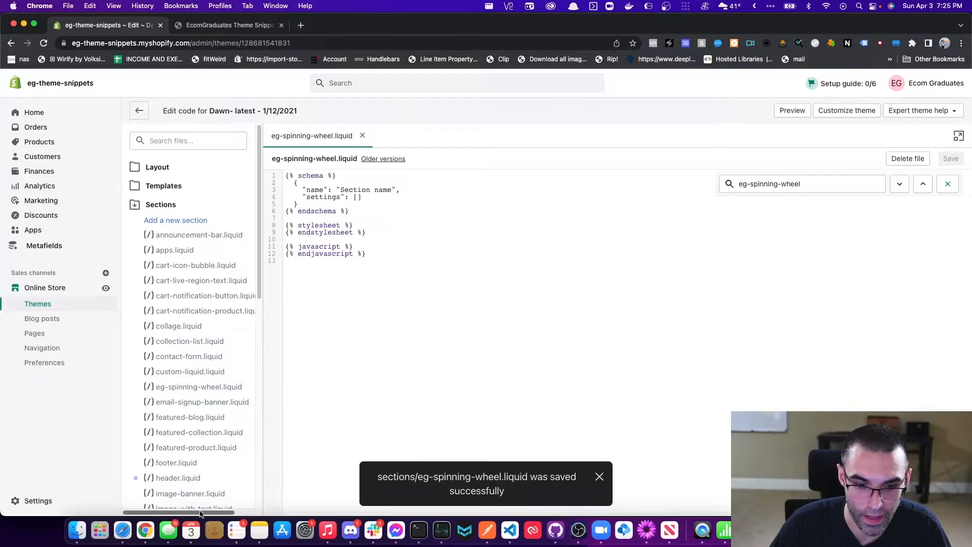
Switch to the spin2win sections folder in Finder, open eg-spinning-wheel.liquid in TextEdit and copy all of its code
{"action": "left_click", "coordinate": [258, 530]}
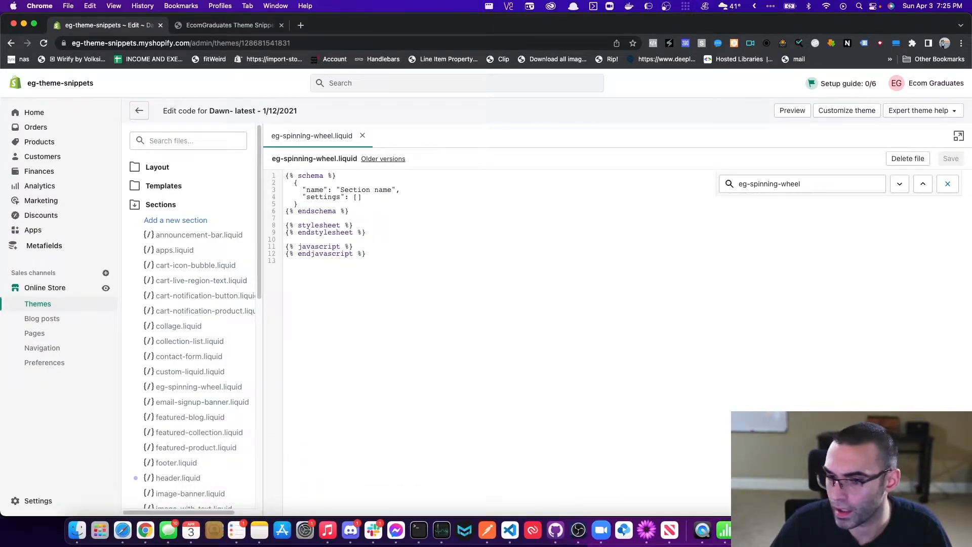
{"action": "mouse_move", "coordinate": [91, 508]}
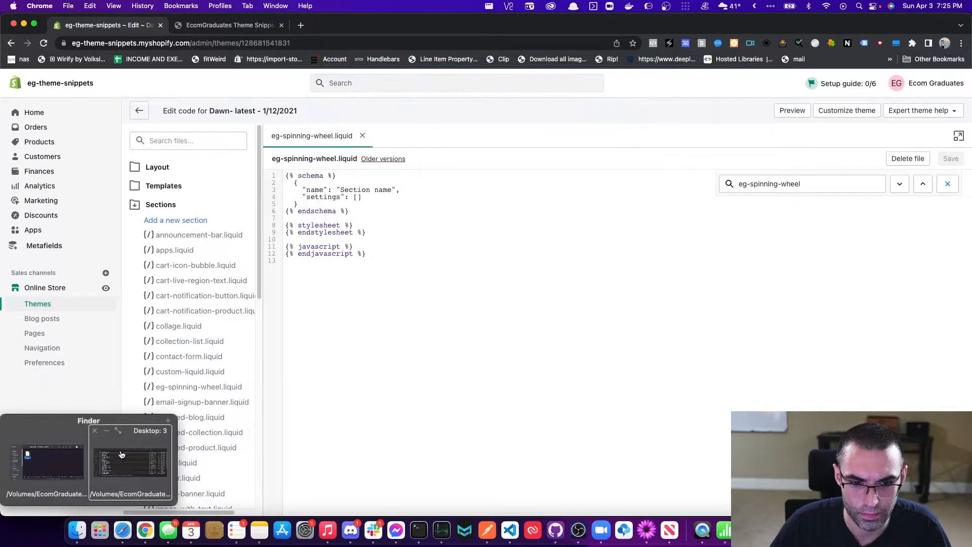
{"action": "left_click", "coordinate": [122, 454]}
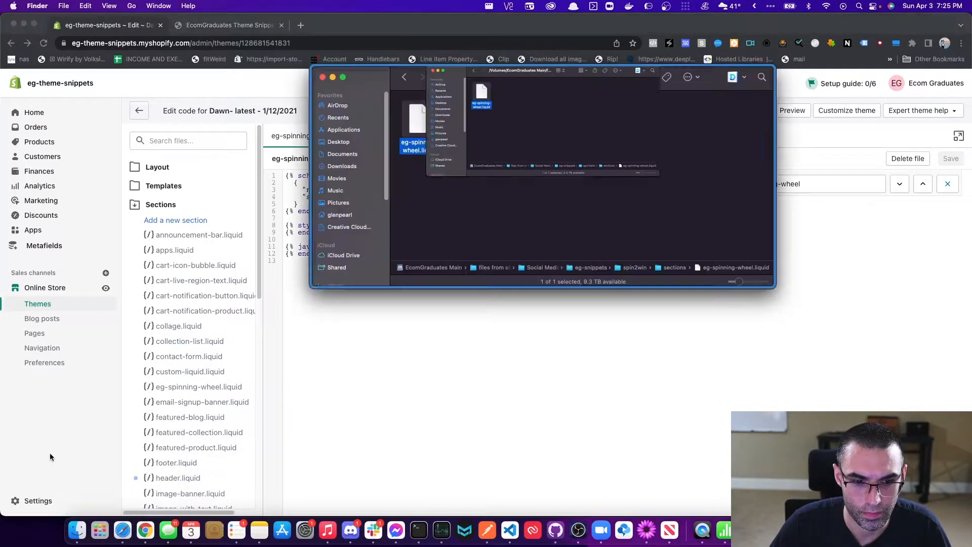
{"action": "double_click", "coordinate": [418, 123]}
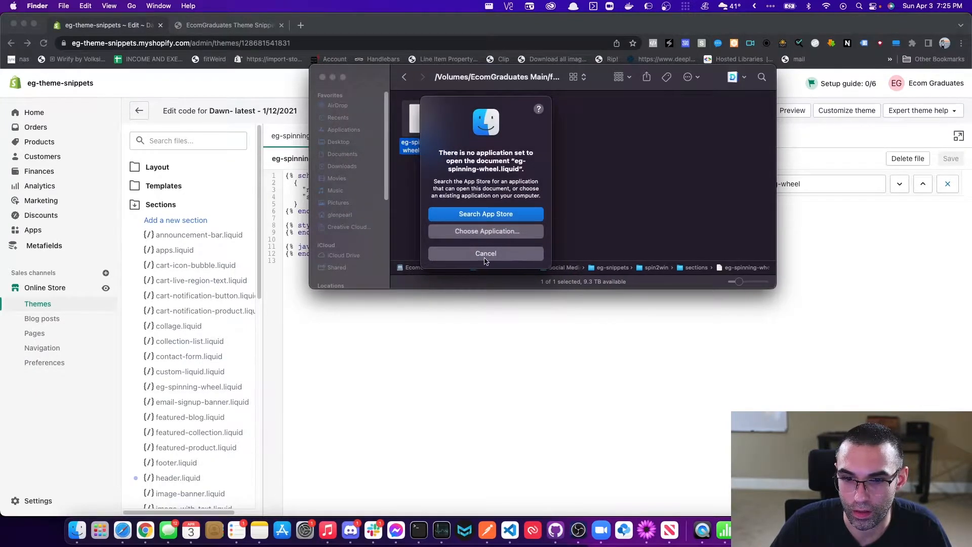
{"action": "left_click", "coordinate": [485, 254]}
{"action": "right_click", "coordinate": [427, 152]}
{"action": "mouse_move", "coordinate": [476, 168]}
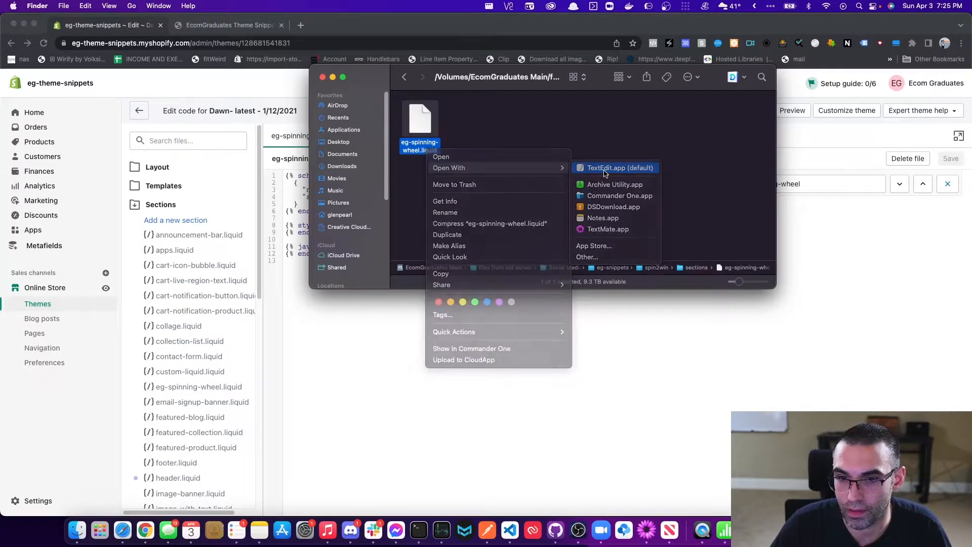
{"action": "left_click", "coordinate": [604, 171]}
{"action": "key", "text": "super+a"}
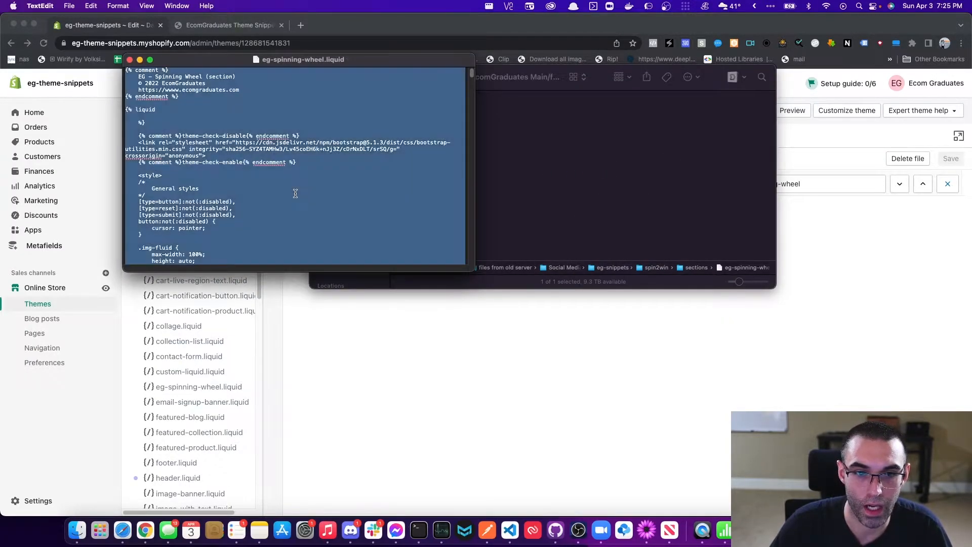
{"action": "key", "text": "super+c"}
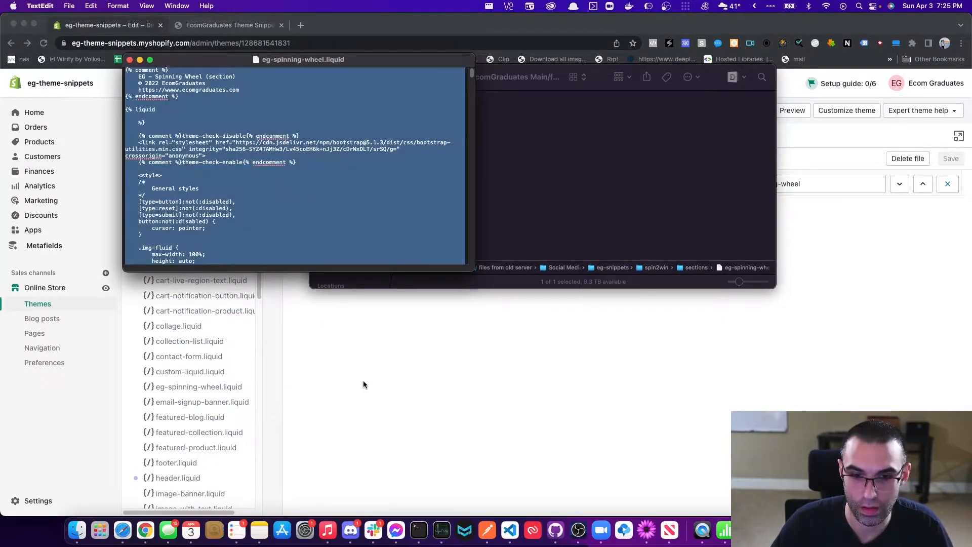
Replace the default code of the eg-spinning-wheel.liquid section in the Chrome theme editor with the copied code and save the file
{"action": "left_click", "coordinate": [363, 382]}
{"action": "key", "text": "super+a"}
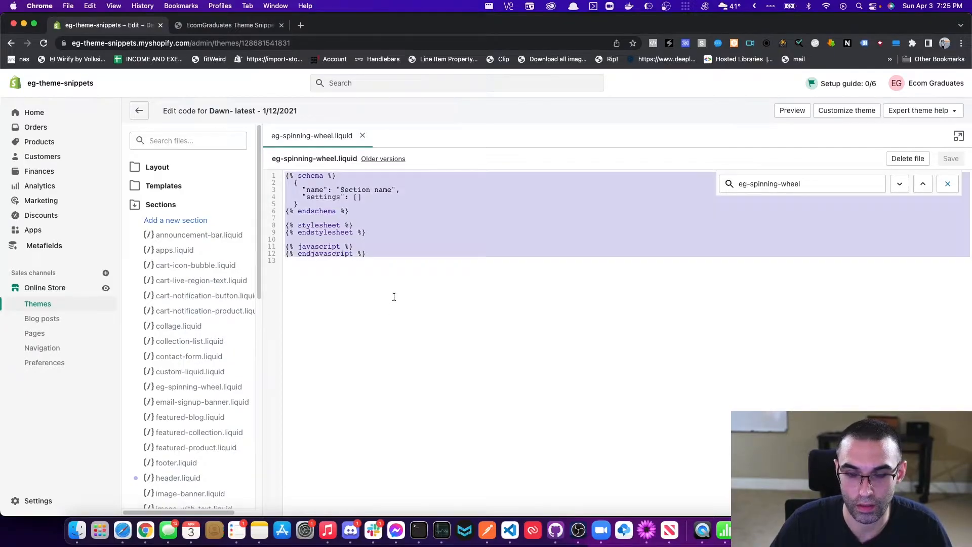
{"action": "key", "text": "BackSpace"}
{"action": "key", "text": "super+v"}
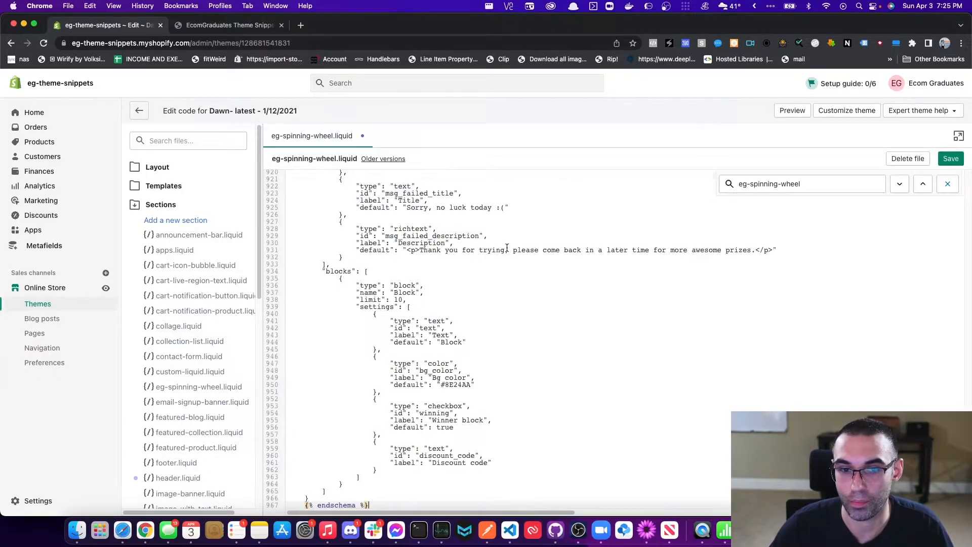
{"action": "left_click", "coordinate": [947, 184]}
{"action": "left_click", "coordinate": [951, 159]}
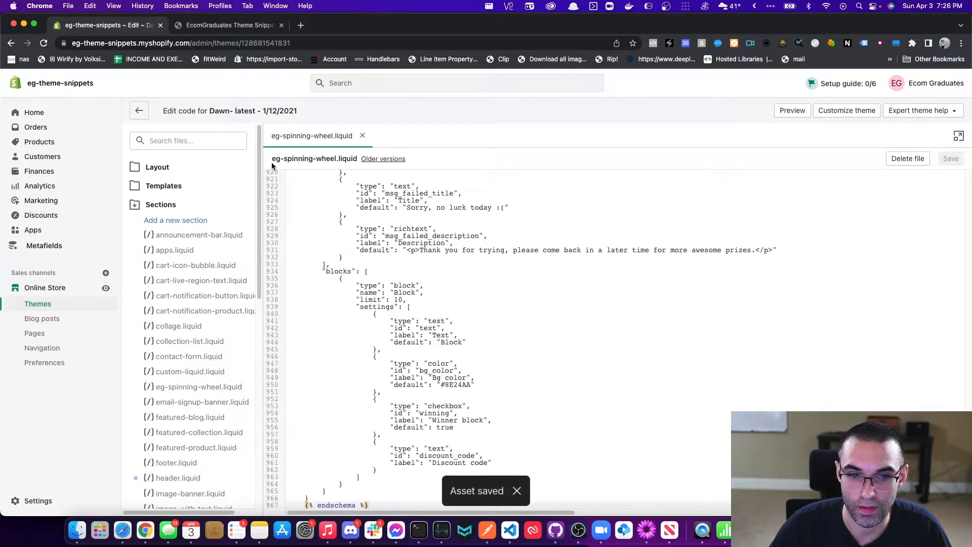
Copy the eg-spinning-wheel name without its extension and open theme.liquid from the Layout folder
{"action": "left_click_drag", "start_coordinate": [272, 159], "coordinate": [336, 156]}
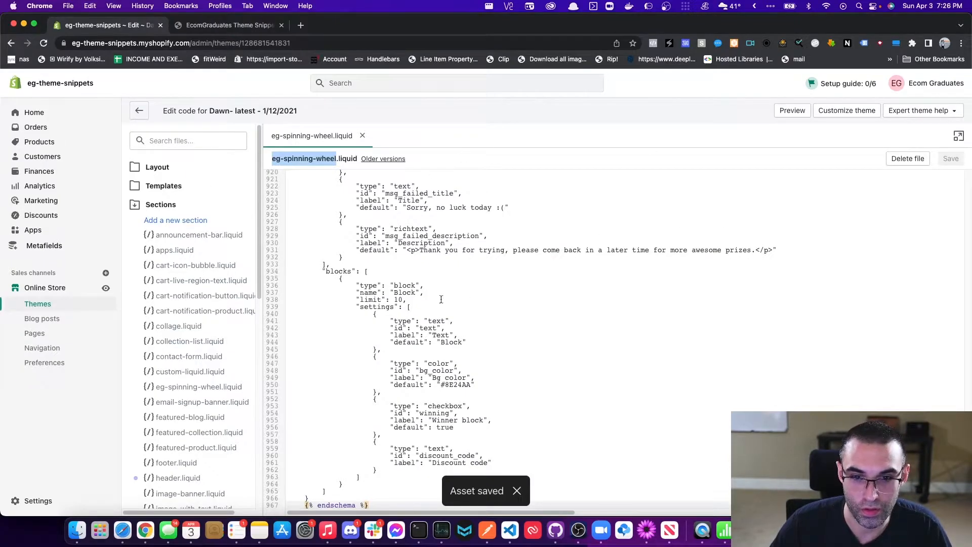
{"action": "left_click", "coordinate": [169, 206]}
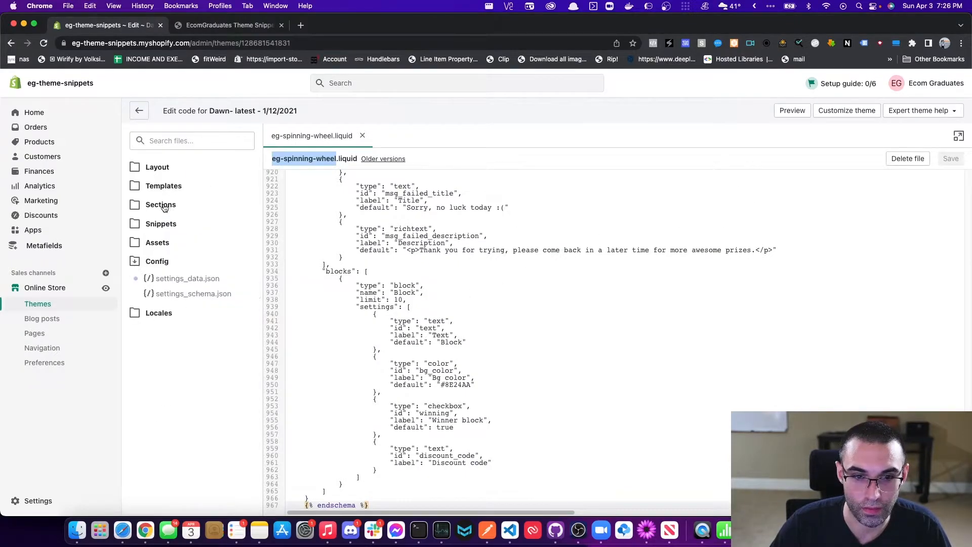
{"action": "left_click", "coordinate": [164, 172]}
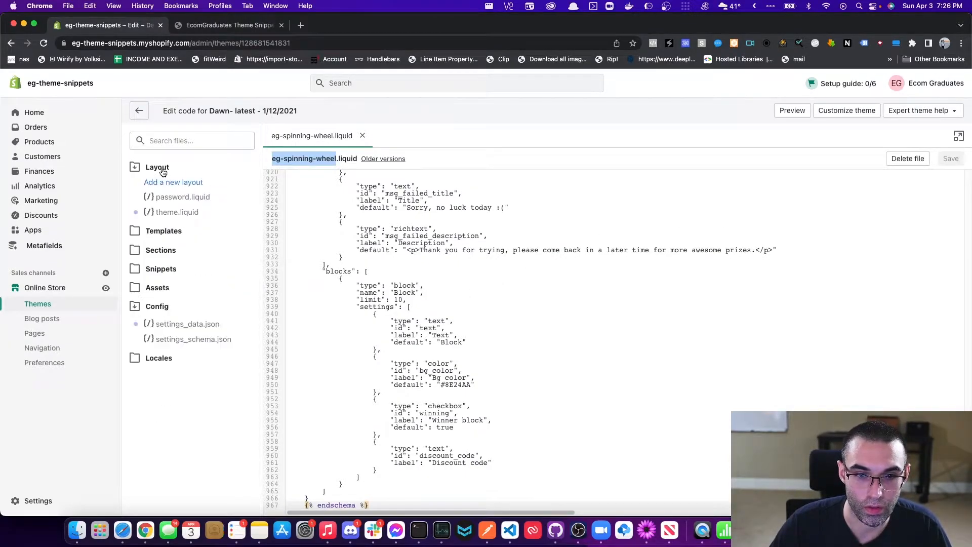
{"action": "left_click", "coordinate": [164, 213]}
Find the footer section call in theme.liquid, add {% section 'eg-spinning-wheel' %} on the line below it and save
{"action": "scroll", "coordinate": [608, 283], "scroll_direction": "down", "scroll_amount": 5}
{"action": "left_click", "coordinate": [697, 275]}
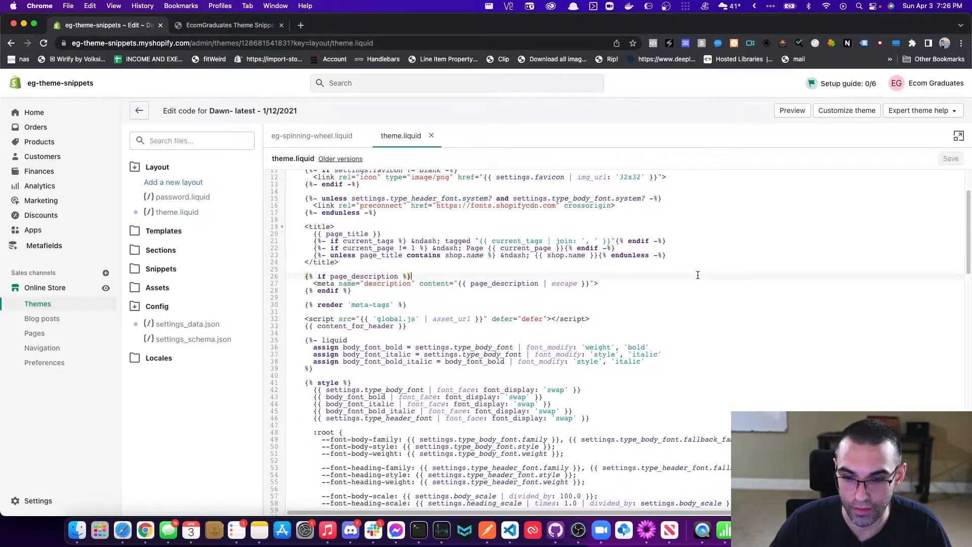
{"action": "key", "text": "cmd+f"}
{"action": "type", "text": "footer"}
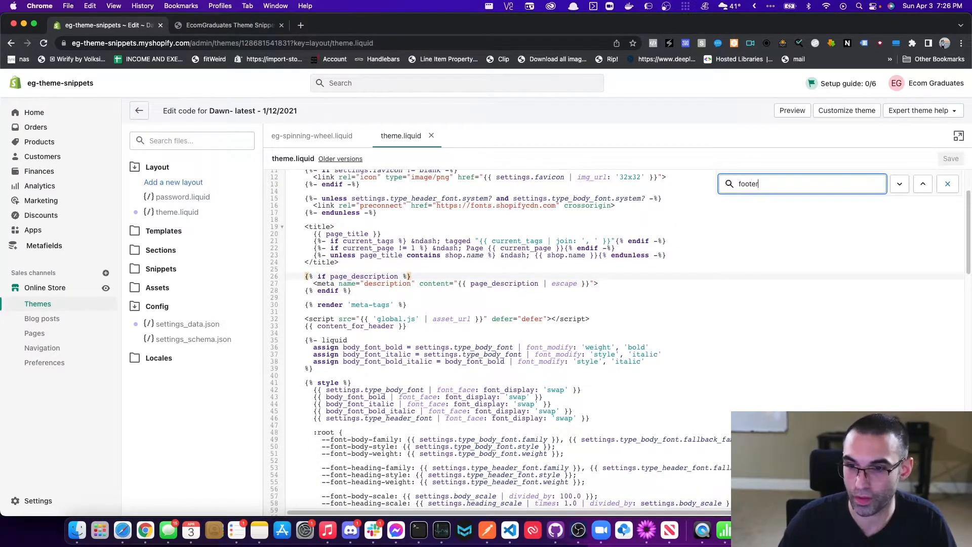
{"action": "left_click", "coordinate": [403, 338]}
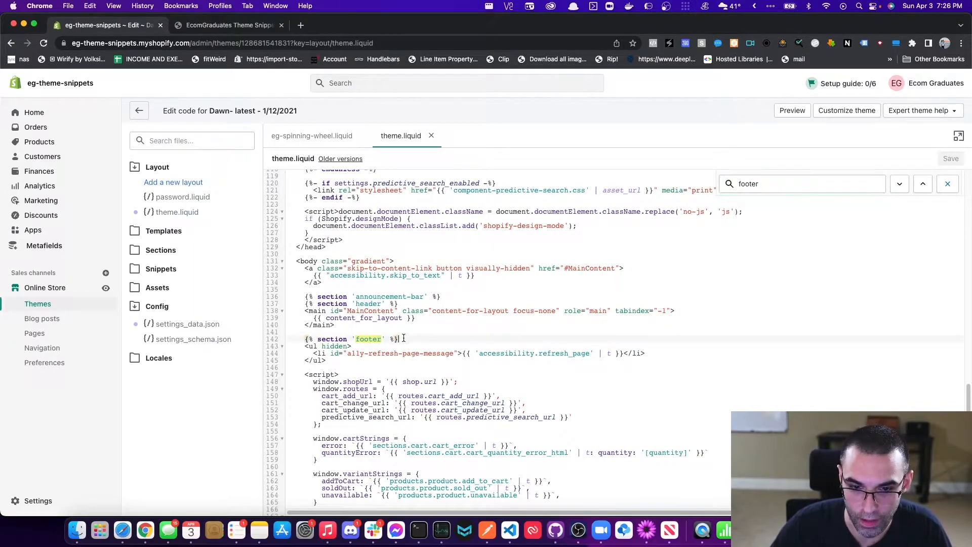
{"action": "key", "text": "Return"}
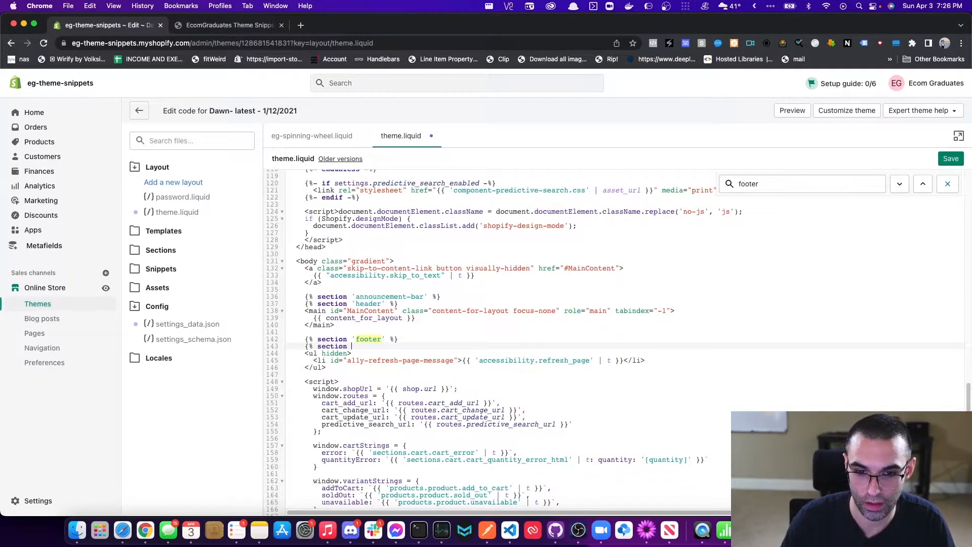
{"action": "type", "text": "eg-spinning-wheel' %"}
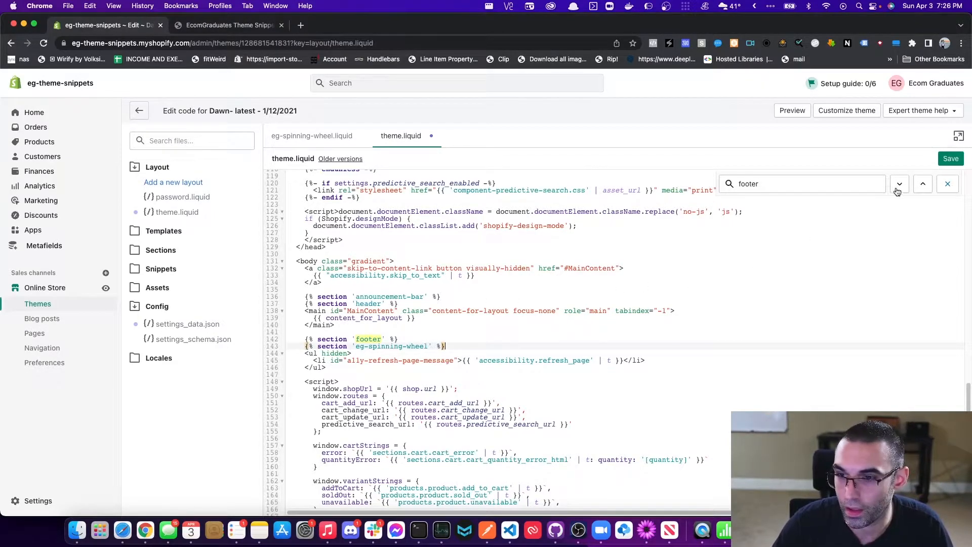
{"action": "left_click", "coordinate": [952, 159]}
Upload audio-wheel.mp3 from the Downloads folder as a new theme asset
{"action": "left_click", "coordinate": [151, 307]}
{"action": "left_click", "coordinate": [157, 289]}
{"action": "left_click", "coordinate": [175, 302]}
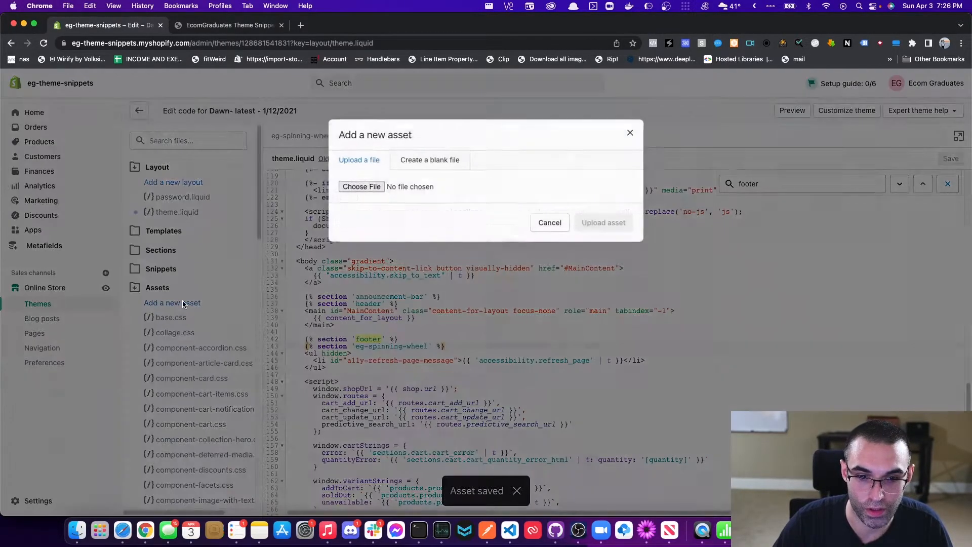
{"action": "left_click", "coordinate": [363, 187]}
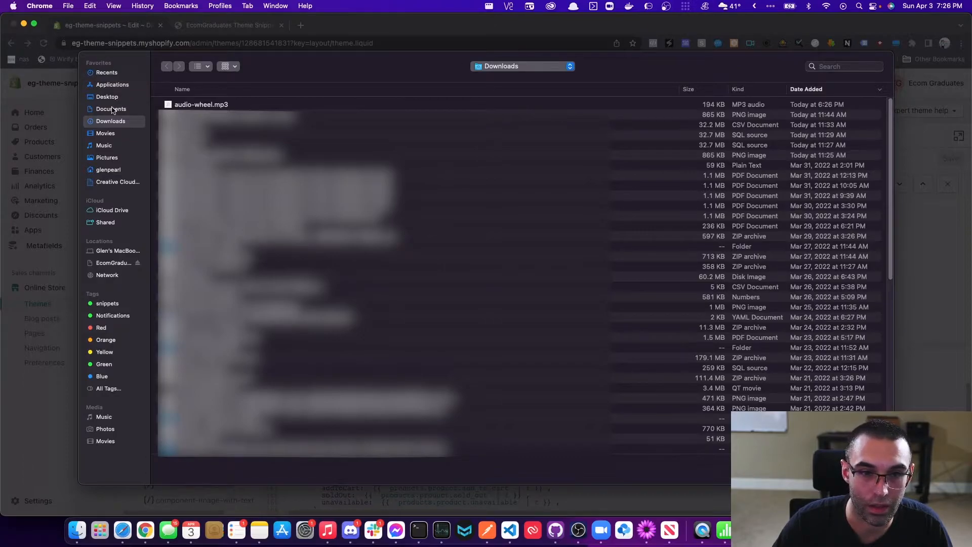
{"action": "left_click", "coordinate": [201, 105]}
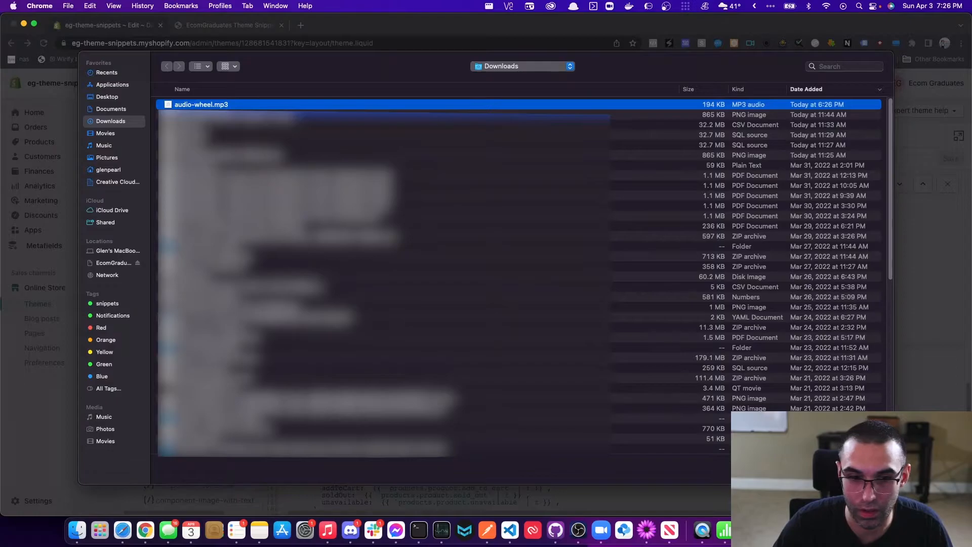
{"action": "key", "text": "Return"}
{"action": "left_click", "coordinate": [590, 223]}
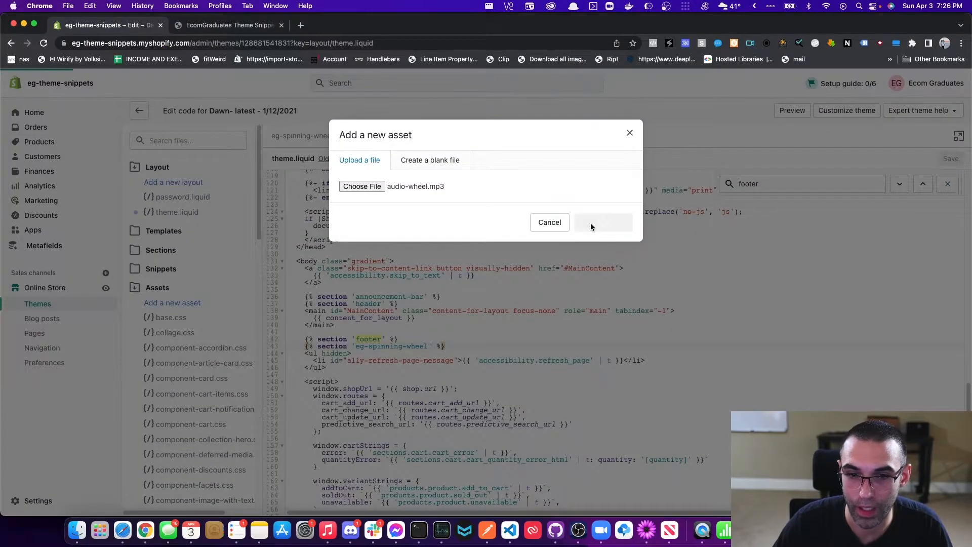
Switch to Finder and look through the spin2win assets folder for the wheel's audio file
{"action": "mouse_move", "coordinate": [83, 531]}
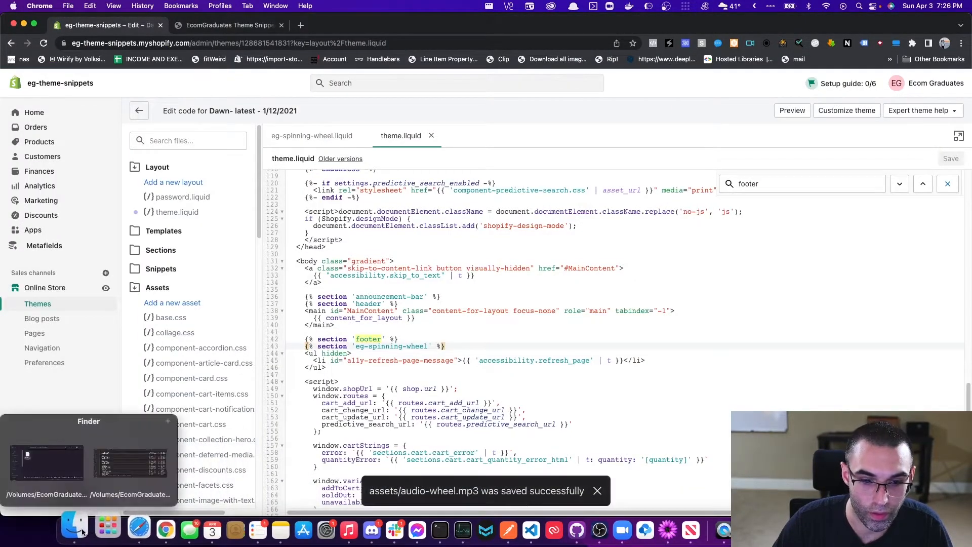
{"action": "left_click", "coordinate": [74, 474]}
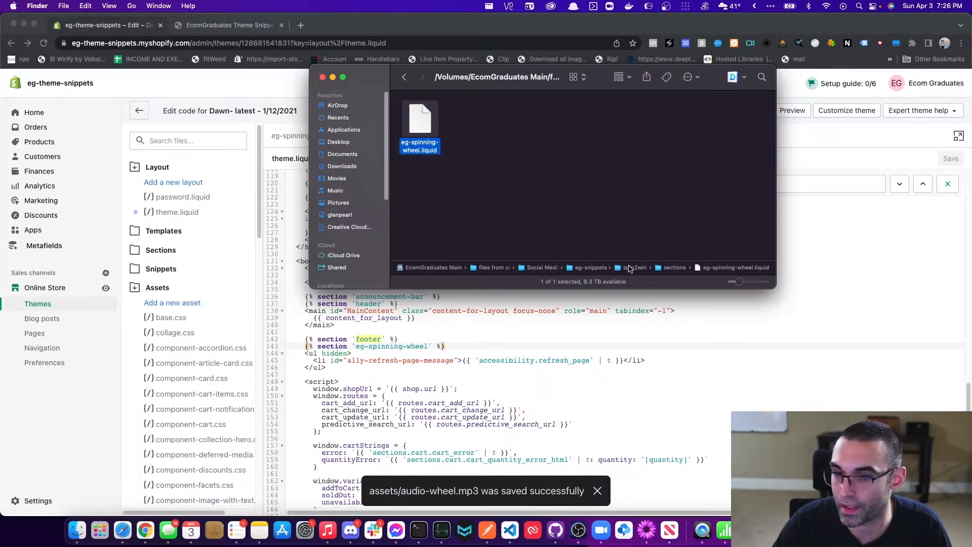
{"action": "double_click", "coordinate": [630, 268]}
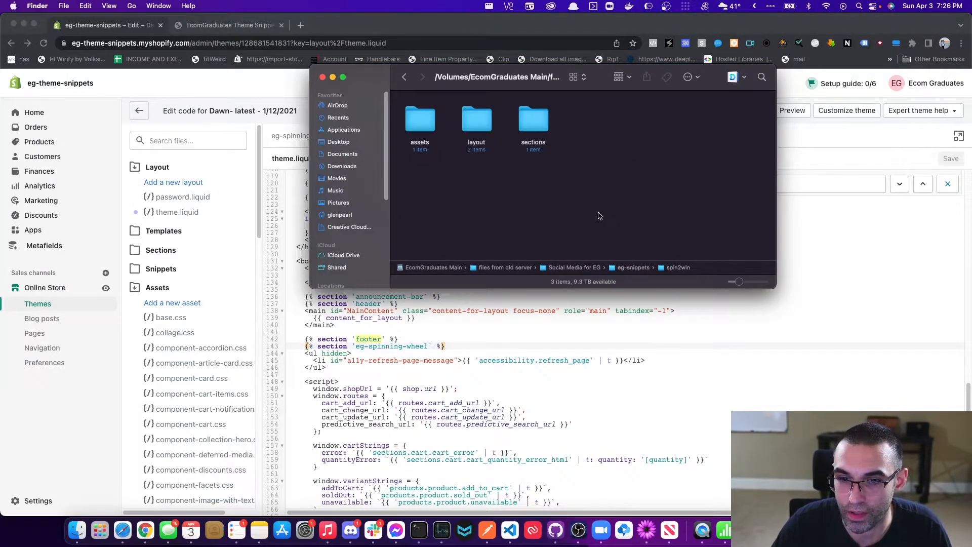
{"action": "double_click", "coordinate": [421, 122]}
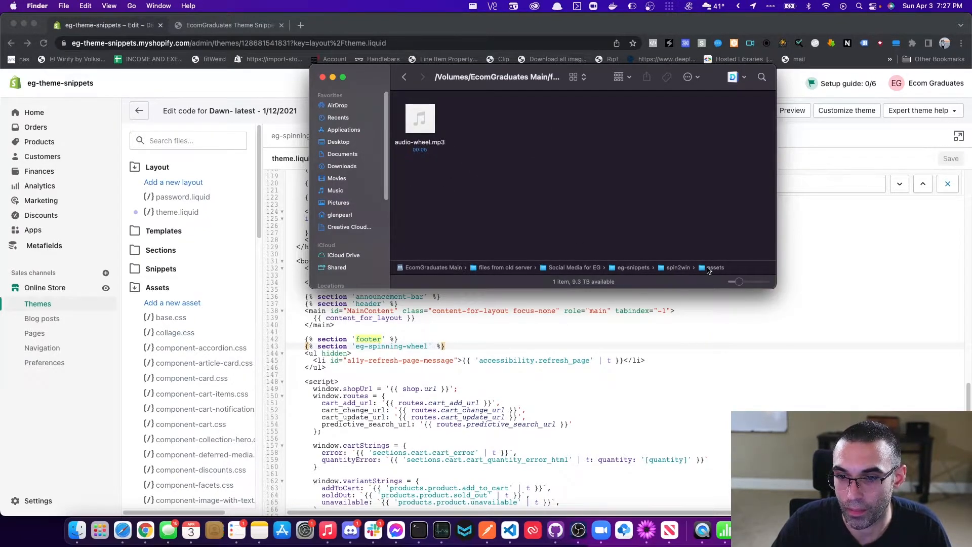
{"action": "double_click", "coordinate": [640, 271]}
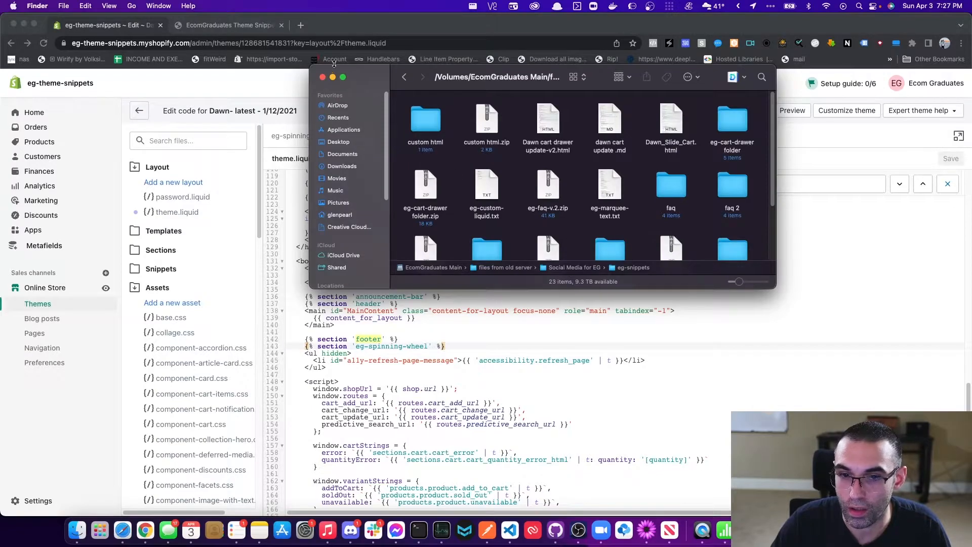
{"action": "left_click", "coordinate": [405, 77]}
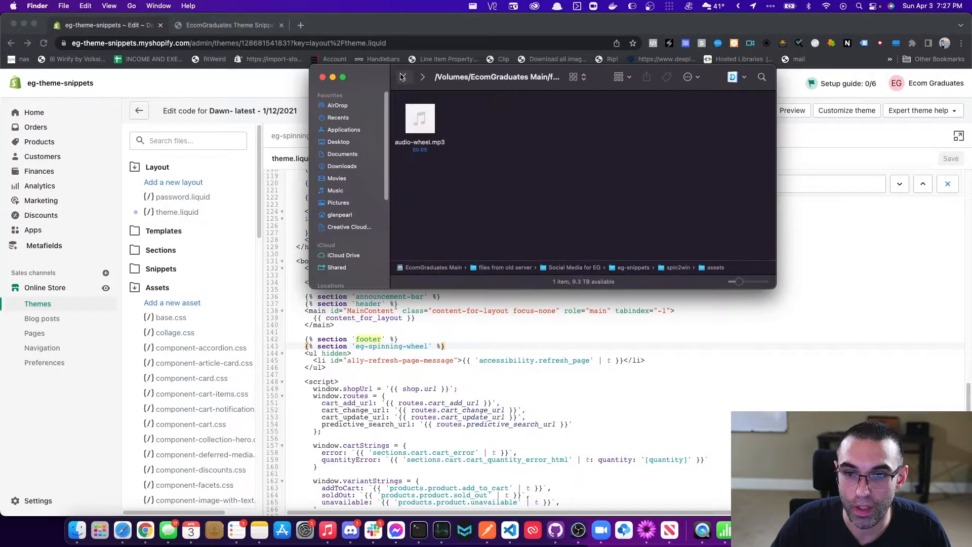
Review README.txt and theme.liquid.png in the spin2win layout folder, closing each after reading
{"action": "double_click", "coordinate": [671, 268]}
{"action": "double_click", "coordinate": [483, 129]}
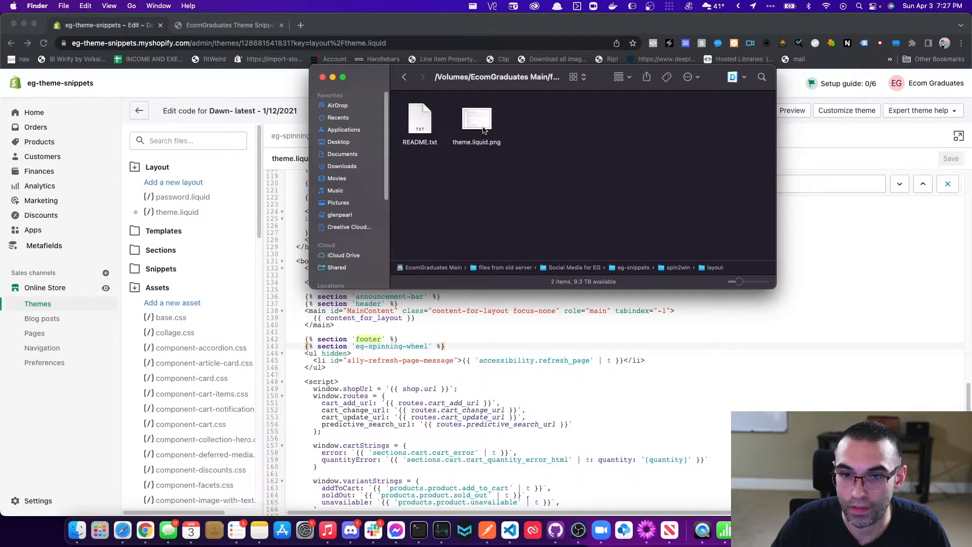
{"action": "double_click", "coordinate": [429, 133]}
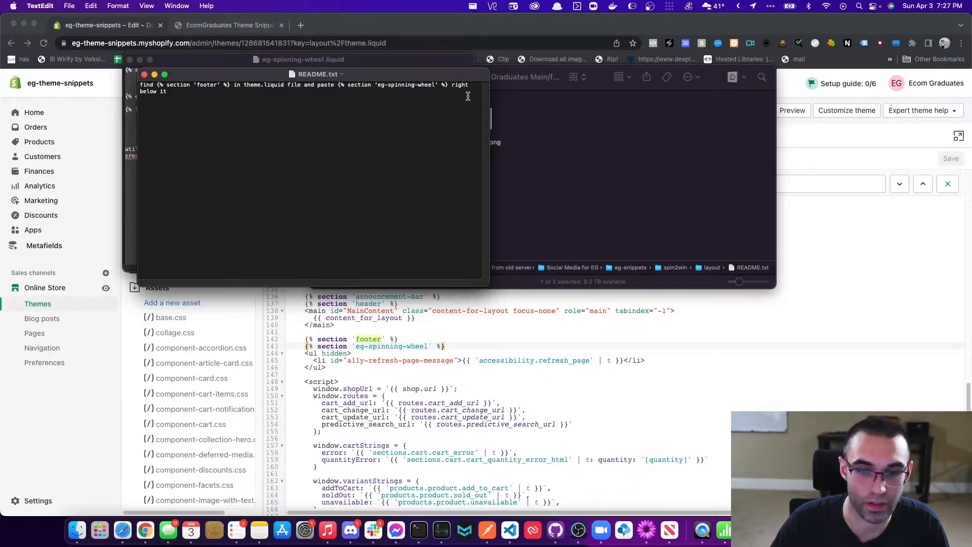
{"action": "left_click", "coordinate": [145, 75]}
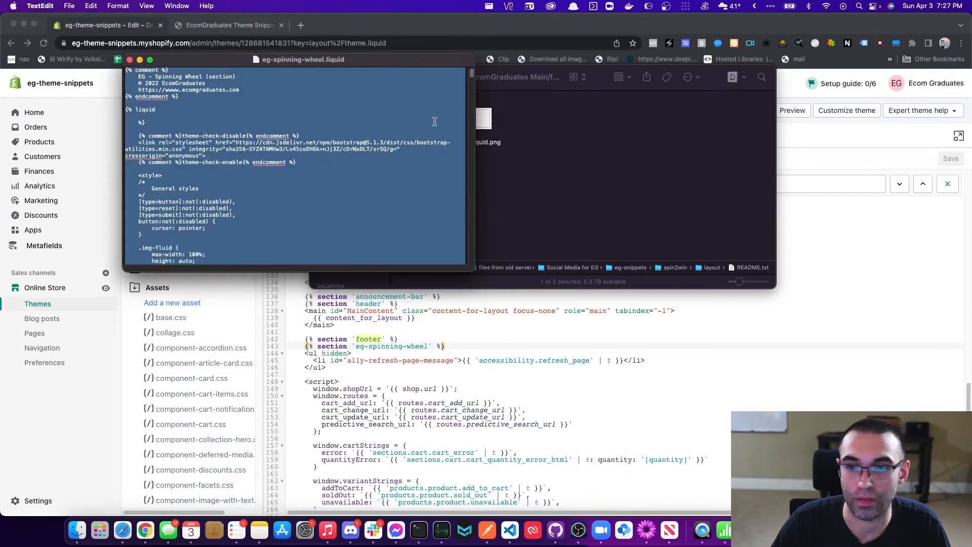
{"action": "double_click", "coordinate": [486, 132]}
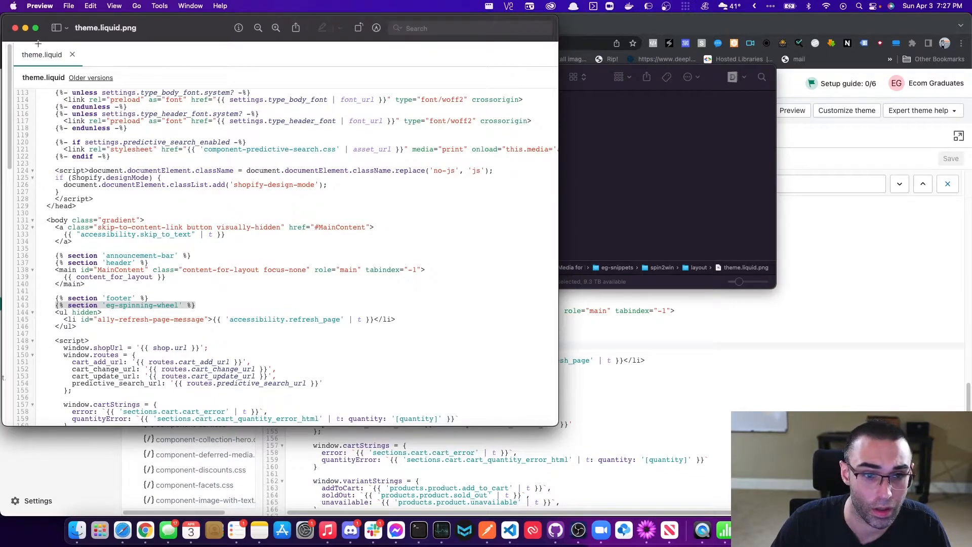
{"action": "left_click", "coordinate": [16, 28]}
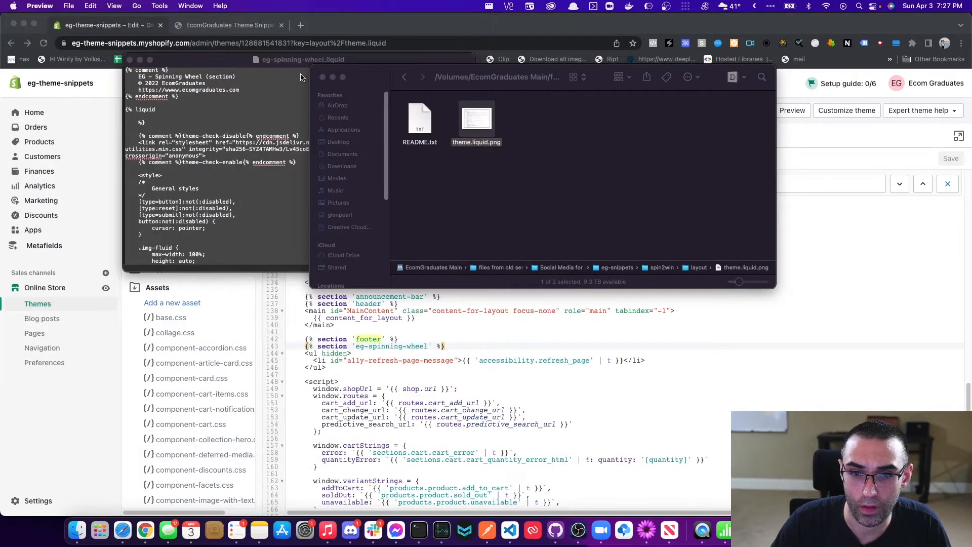
Close the Finder window and the eg-spinning-wheel.liquid document, and dismiss the footer search in the Chrome code editor
{"action": "left_click", "coordinate": [322, 77]}
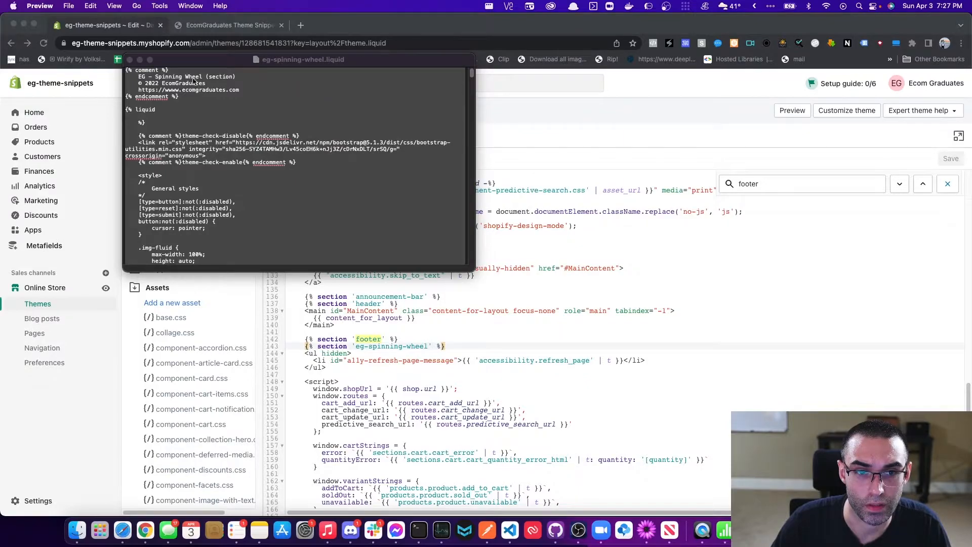
{"action": "left_click", "coordinate": [130, 60]}
{"action": "left_click", "coordinate": [933, 186]}
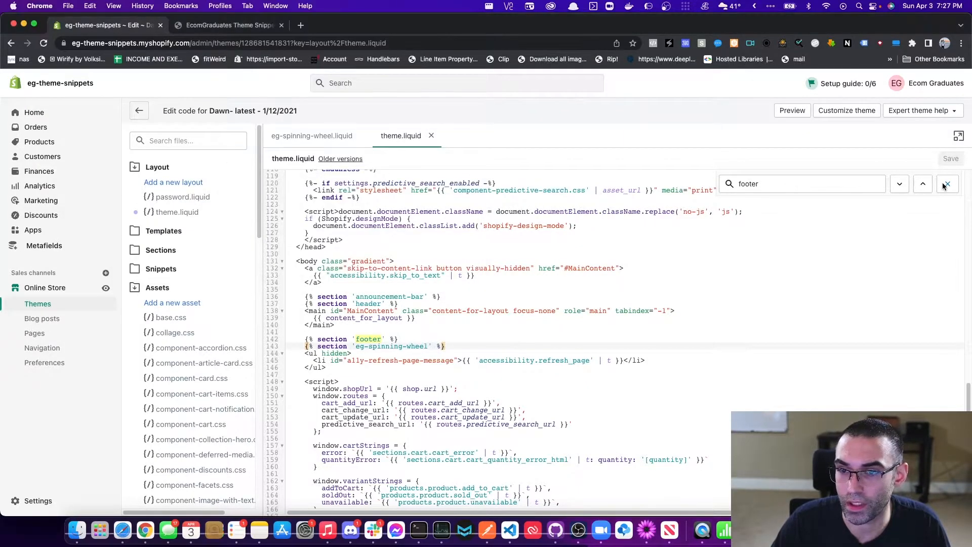
Open the theme customizer and bring up the settings of the EG Spinning Wheel section
{"action": "left_click", "coordinate": [844, 112]}
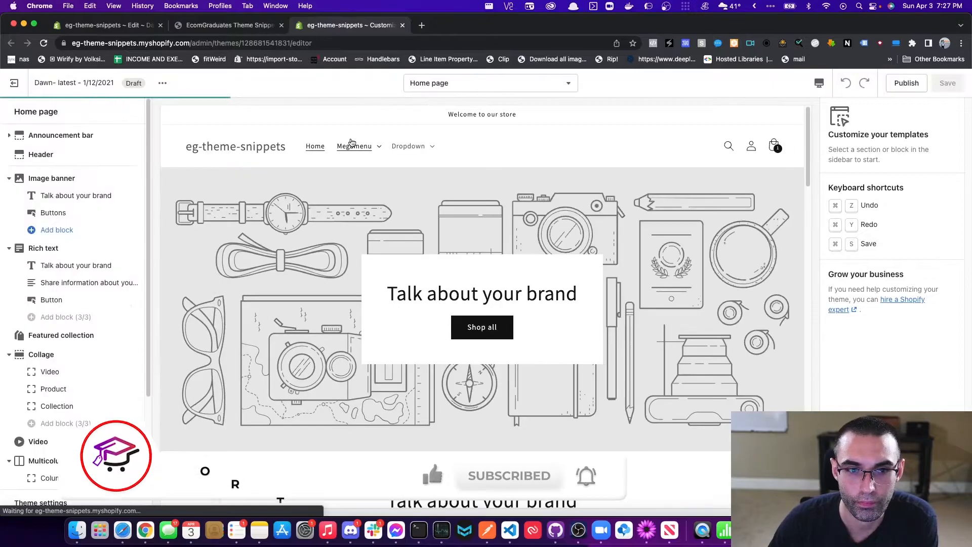
{"action": "scroll", "coordinate": [76, 304], "scroll_direction": "down", "scroll_amount": 4}
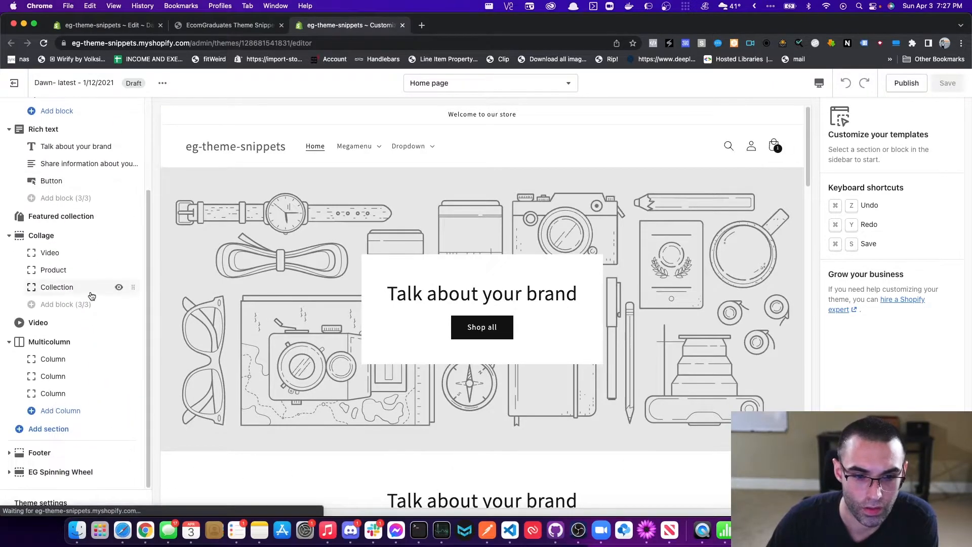
{"action": "left_click", "coordinate": [55, 474]}
Keep the spinning wheel section enabled and shown only on the homepage, and set its delay to 5 seconds
{"action": "left_click", "coordinate": [833, 259]}
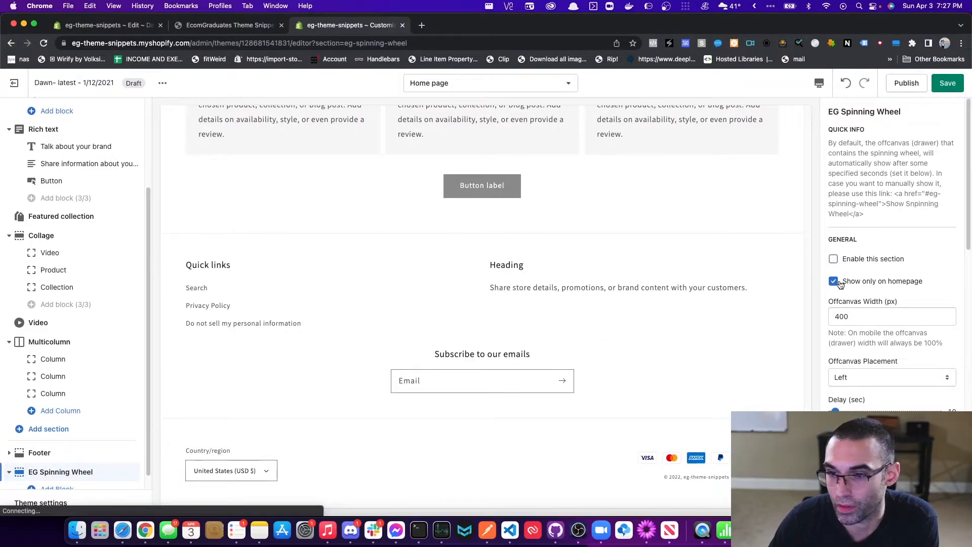
{"action": "left_click", "coordinate": [835, 282]}
{"action": "left_click", "coordinate": [834, 282]}
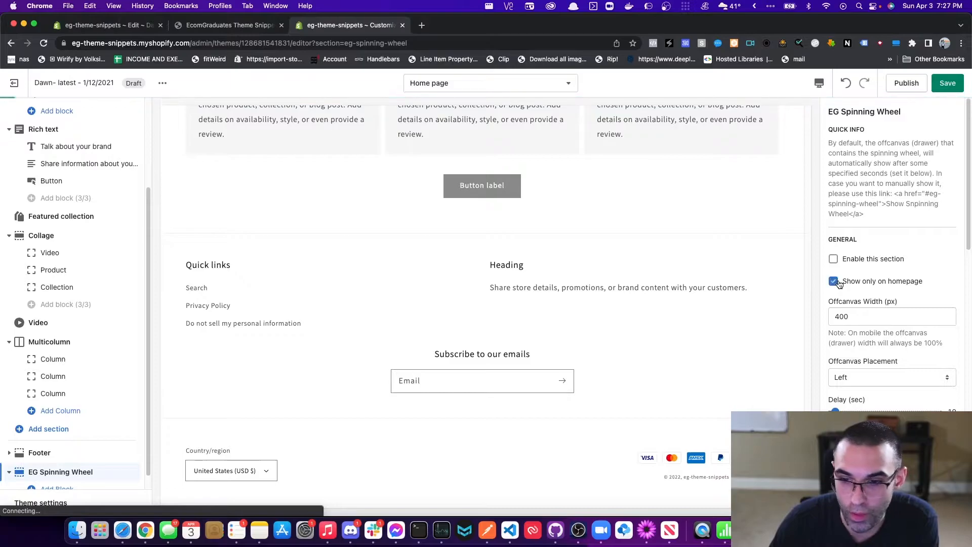
{"action": "left_click", "coordinate": [834, 260]}
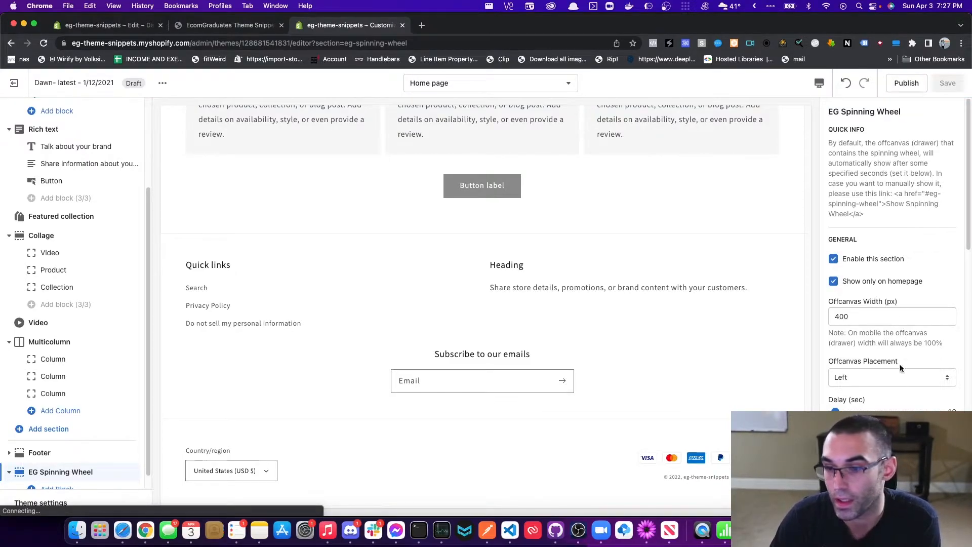
{"action": "left_click_drag", "start_coordinate": [835, 412], "coordinate": [829, 410]}
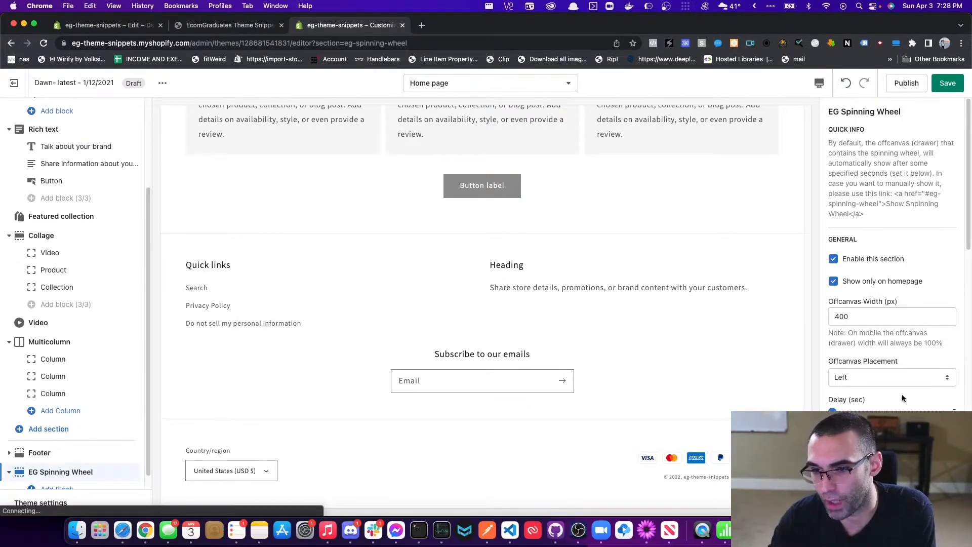
Review the wheel's placement options, expiration, newsletter texts, and success and failed message settings
{"action": "scroll", "coordinate": [871, 325], "scroll_direction": "down", "scroll_amount": 8}
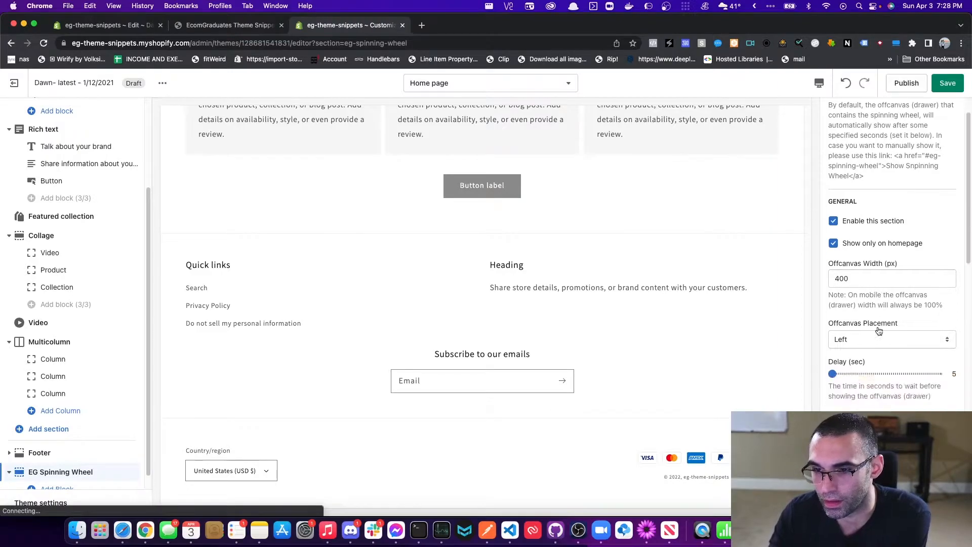
{"action": "scroll", "coordinate": [879, 324], "scroll_direction": "down", "scroll_amount": 4}
{"action": "scroll", "coordinate": [885, 330], "scroll_direction": "down", "scroll_amount": 4}
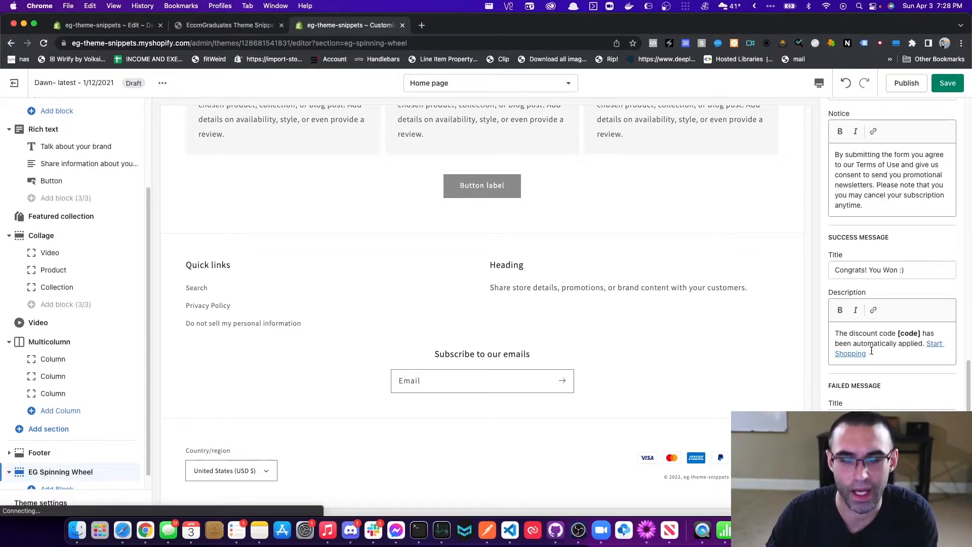
{"action": "scroll", "coordinate": [878, 334], "scroll_direction": "up", "scroll_amount": 4}
{"action": "scroll", "coordinate": [884, 309], "scroll_direction": "up", "scroll_amount": 1}
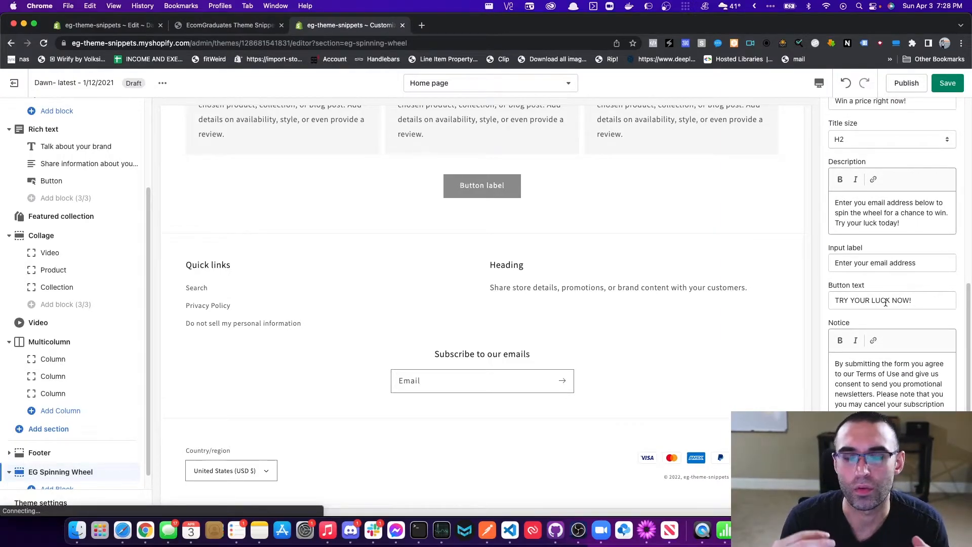
{"action": "scroll", "coordinate": [887, 302], "scroll_direction": "down", "scroll_amount": 10}
{"action": "scroll", "coordinate": [895, 318], "scroll_direction": "up", "scroll_amount": 15}
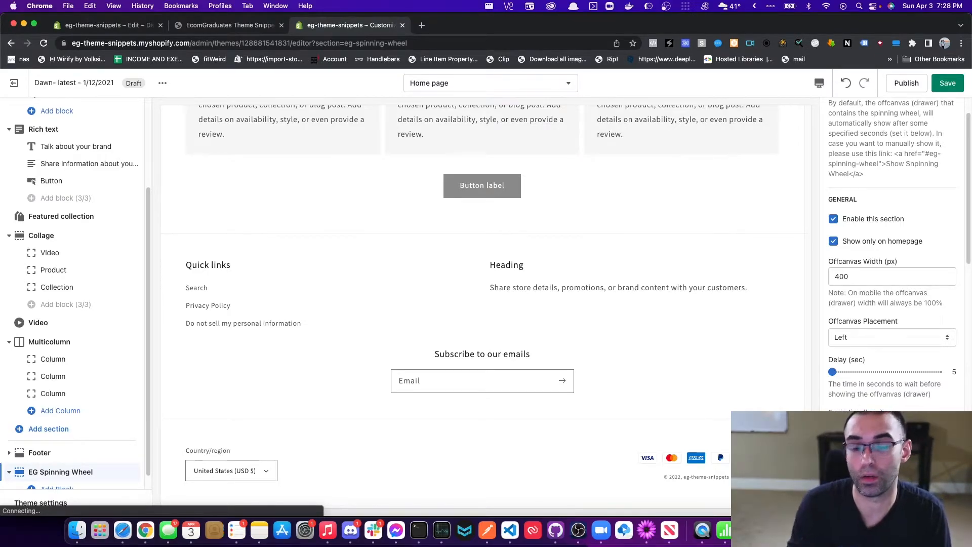
{"action": "left_click", "coordinate": [888, 342]}
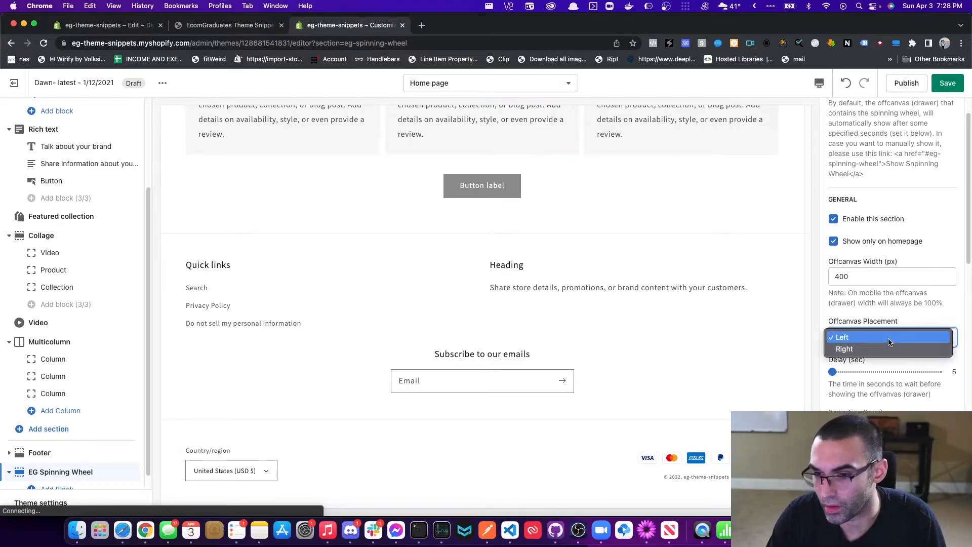
{"action": "left_click", "coordinate": [922, 299]}
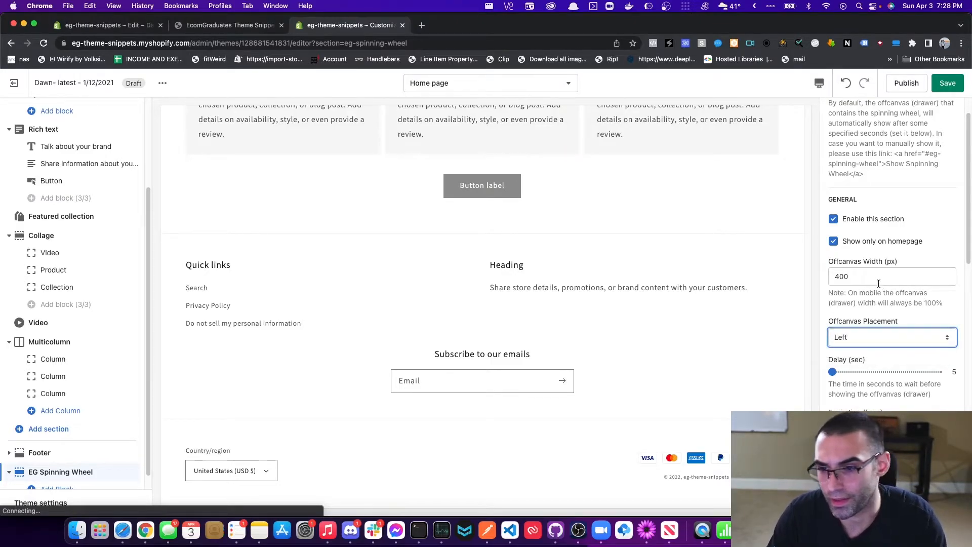
{"action": "scroll", "coordinate": [895, 313], "scroll_direction": "down", "scroll_amount": 3}
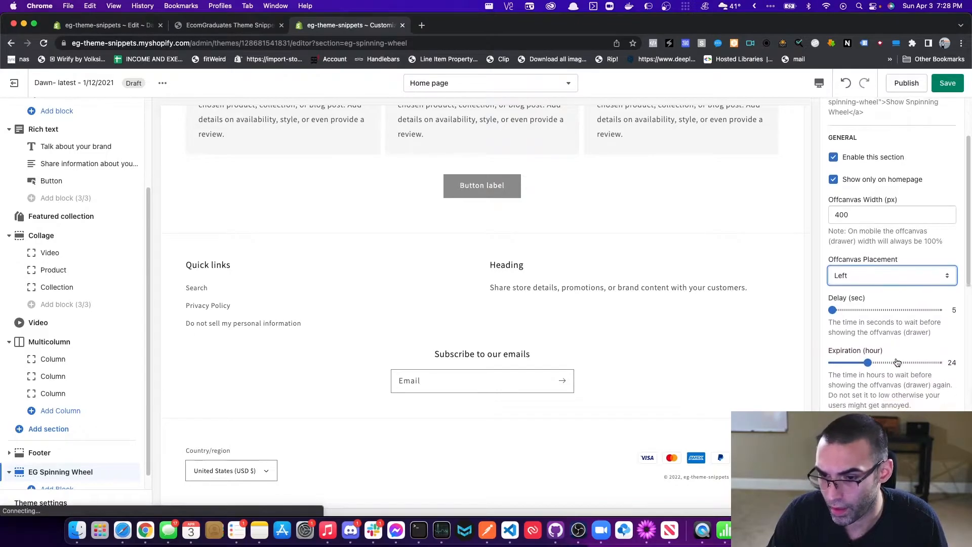
{"action": "scroll", "coordinate": [47, 431], "scroll_direction": "down", "scroll_amount": 1}
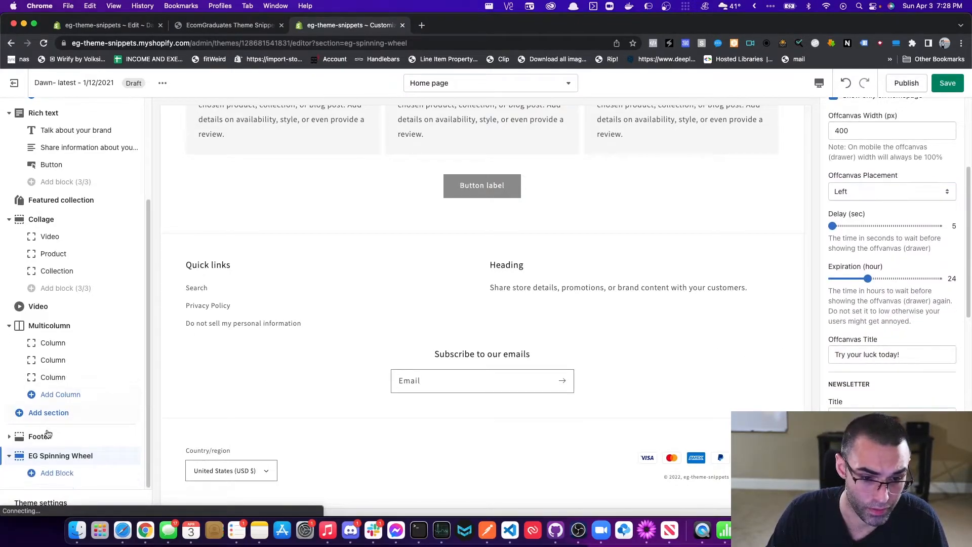
Add a block to the EG Spinning Wheel section and check the store's existing discount codes in a separate tab
{"action": "left_click", "coordinate": [51, 474]}
{"action": "double_click", "coordinate": [864, 144]}
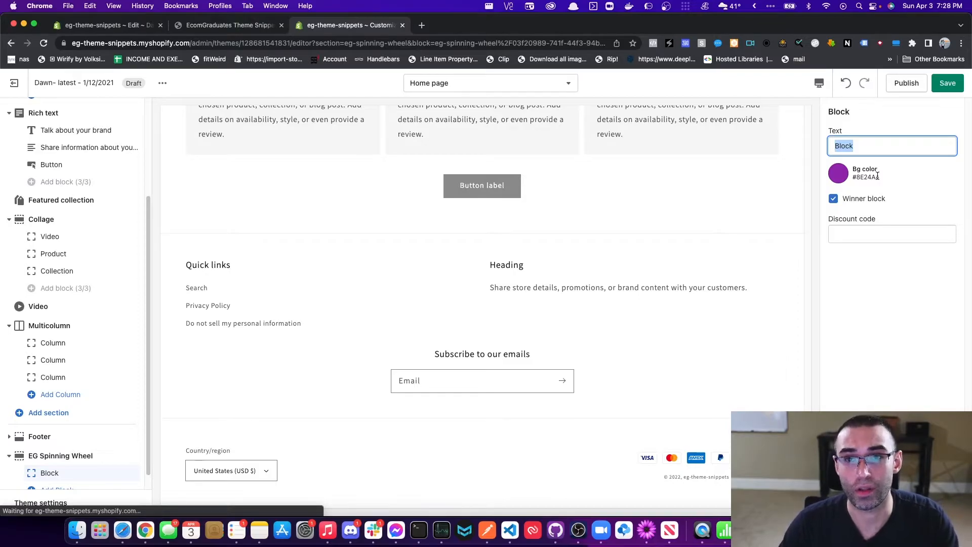
{"action": "left_click", "coordinate": [17, 81], "text": "super"}
{"action": "left_click", "coordinate": [445, 25]}
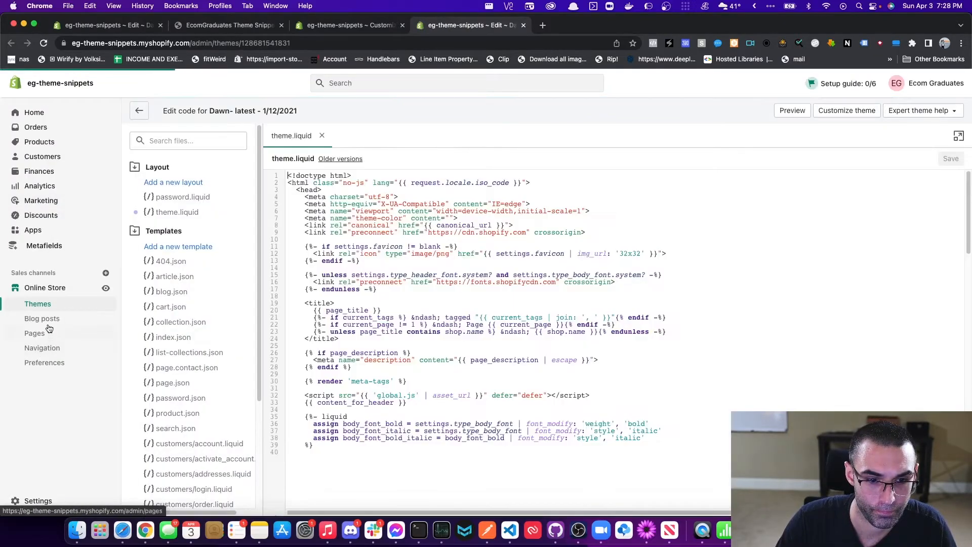
{"action": "left_click", "coordinate": [40, 219]}
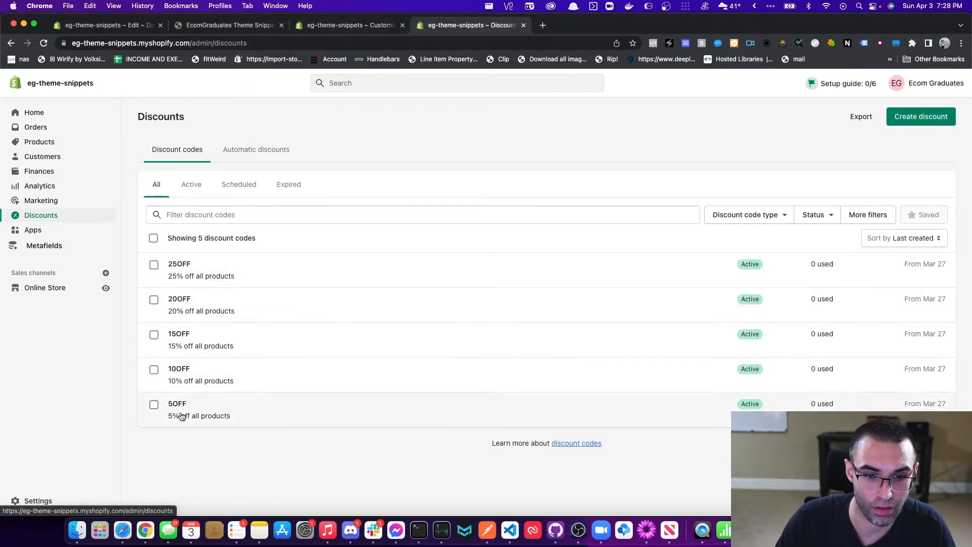
{"action": "left_click", "coordinate": [324, 33]}
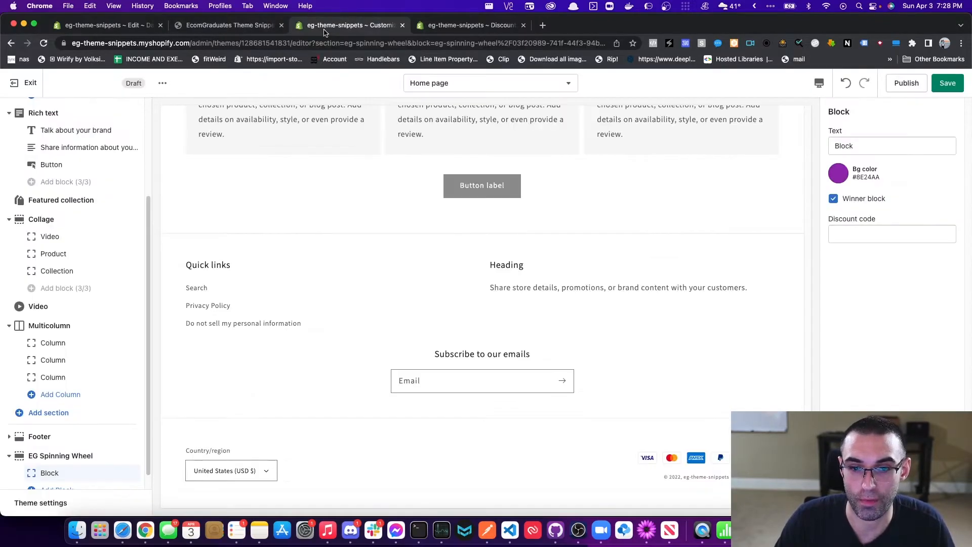
Set the new wheel block's text to "5% off!" and its discount code to 5OFF
{"action": "scroll", "coordinate": [76, 435], "scroll_direction": "down", "scroll_amount": 1}
{"action": "left_click_drag", "start_coordinate": [886, 141], "coordinate": [799, 144]}
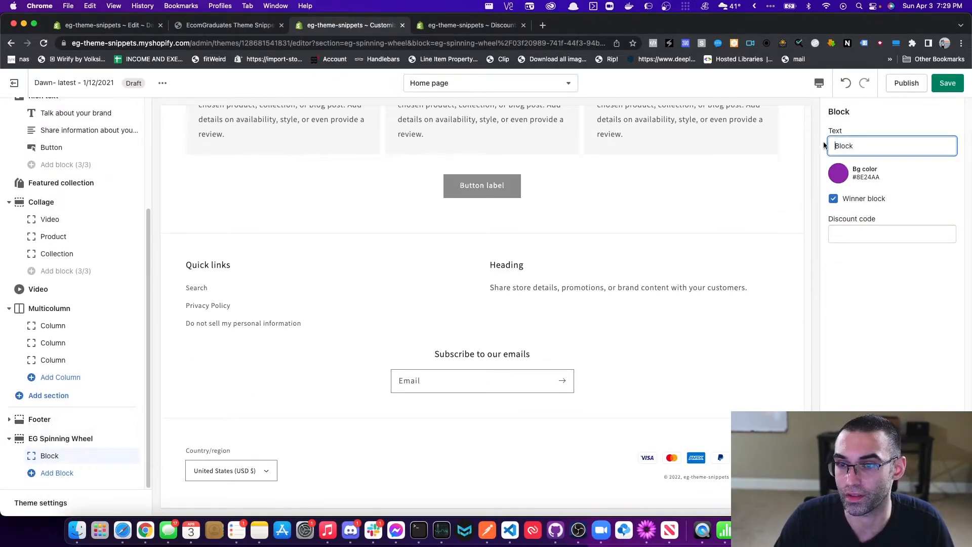
{"action": "double_click", "coordinate": [864, 143]}
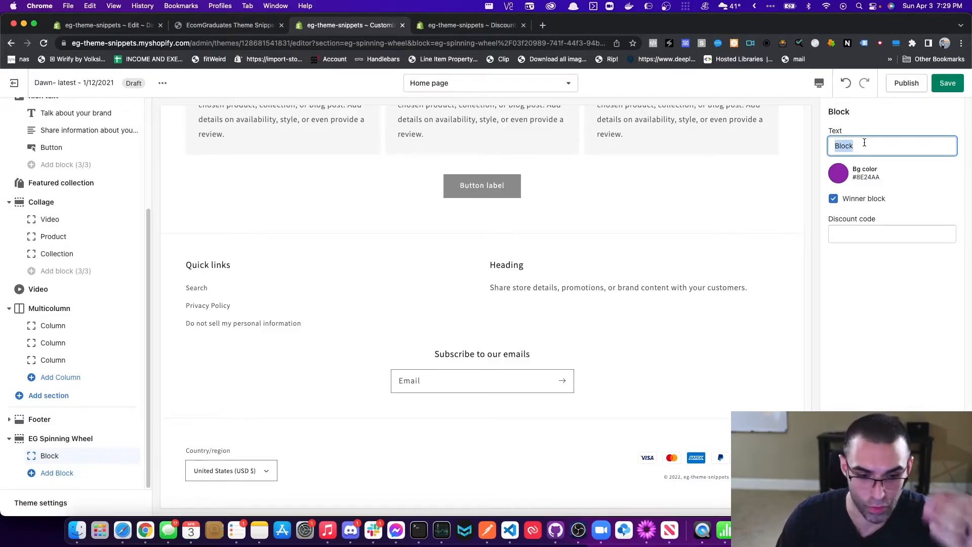
{"action": "key", "text": "BackSpace"}
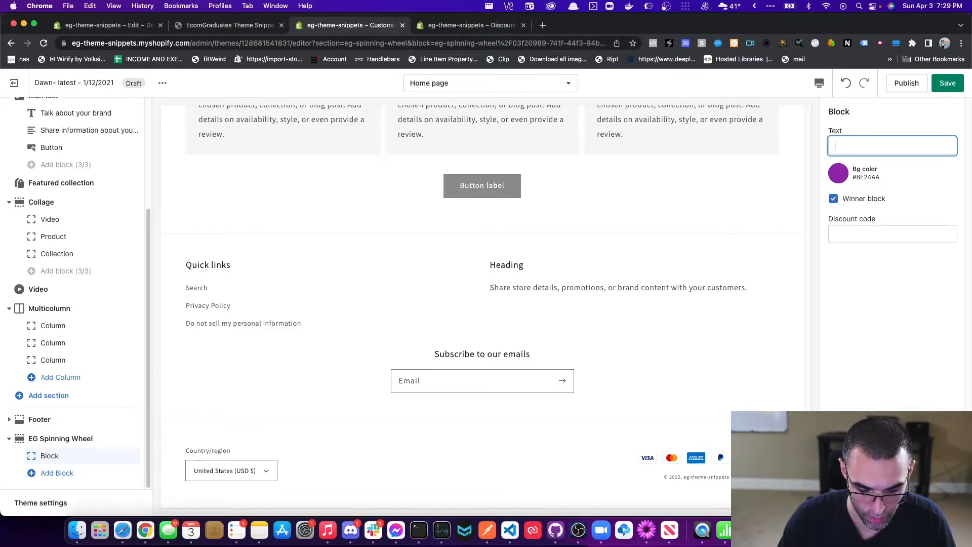
{"action": "type", "text": "5% off!"}
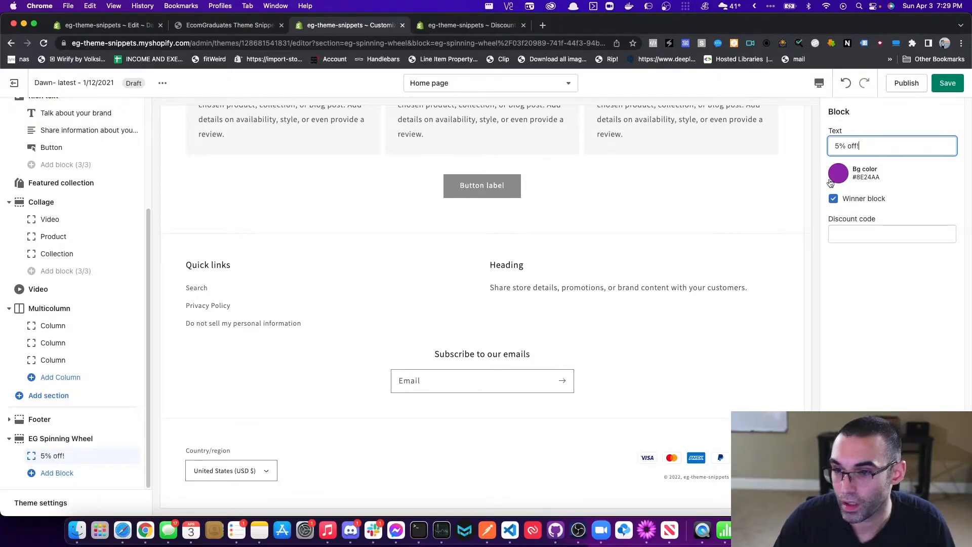
{"action": "left_click", "coordinate": [832, 180]}
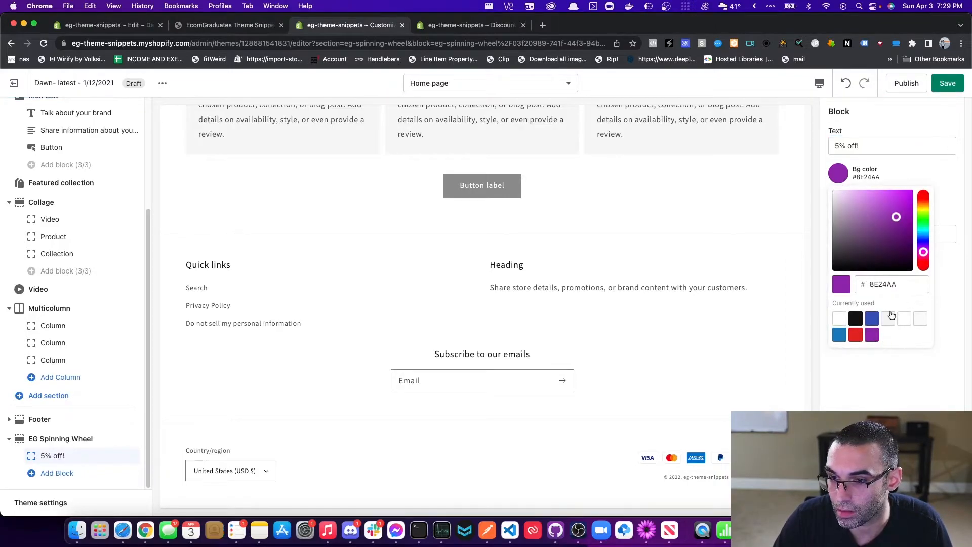
{"action": "left_click", "coordinate": [917, 170]}
{"action": "left_click", "coordinate": [853, 231]}
{"action": "type", "text": "5OFF"}
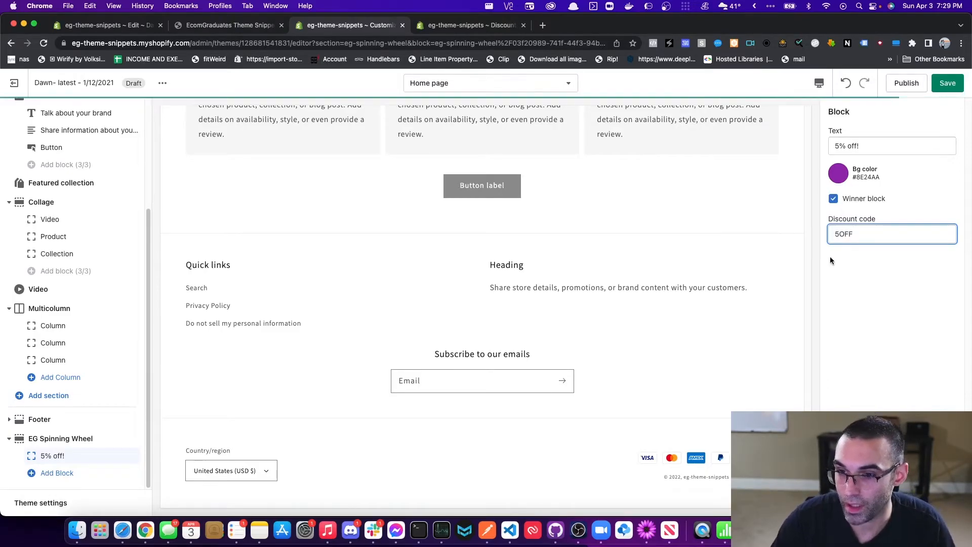
Add a non-winning wheel block with the text "Sorry :(" and background colour #121212
{"action": "left_click", "coordinate": [46, 473]}
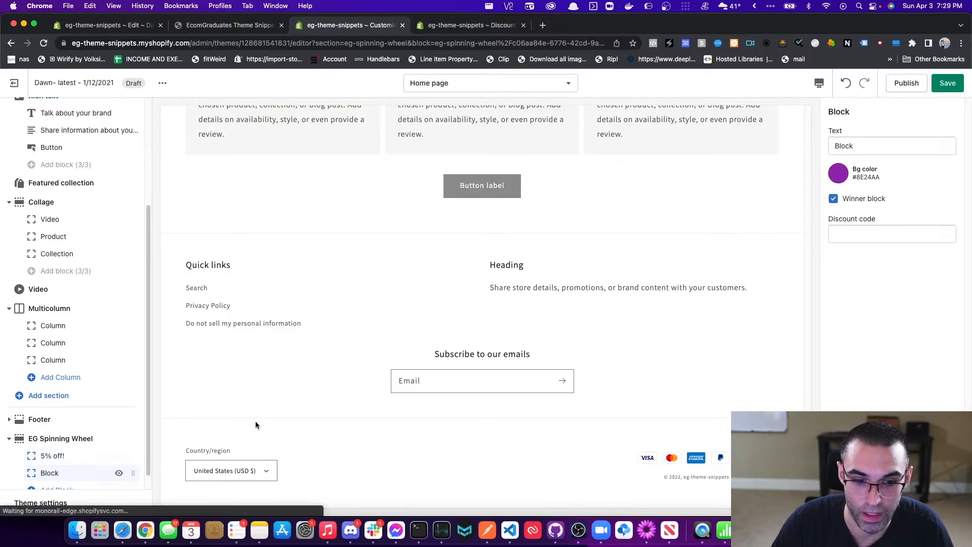
{"action": "double_click", "coordinate": [872, 142]}
{"action": "type", "text": "Sorry :("}
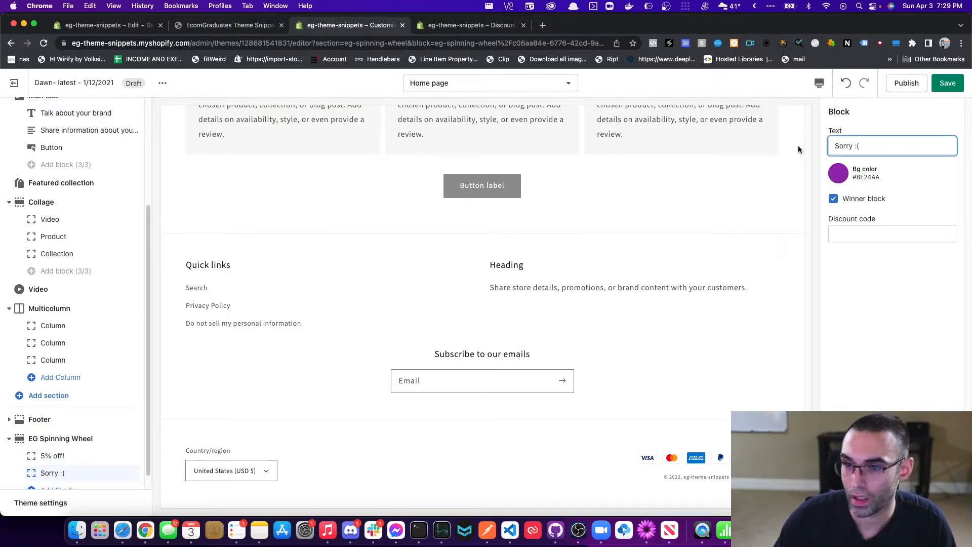
{"action": "left_click", "coordinate": [850, 236]}
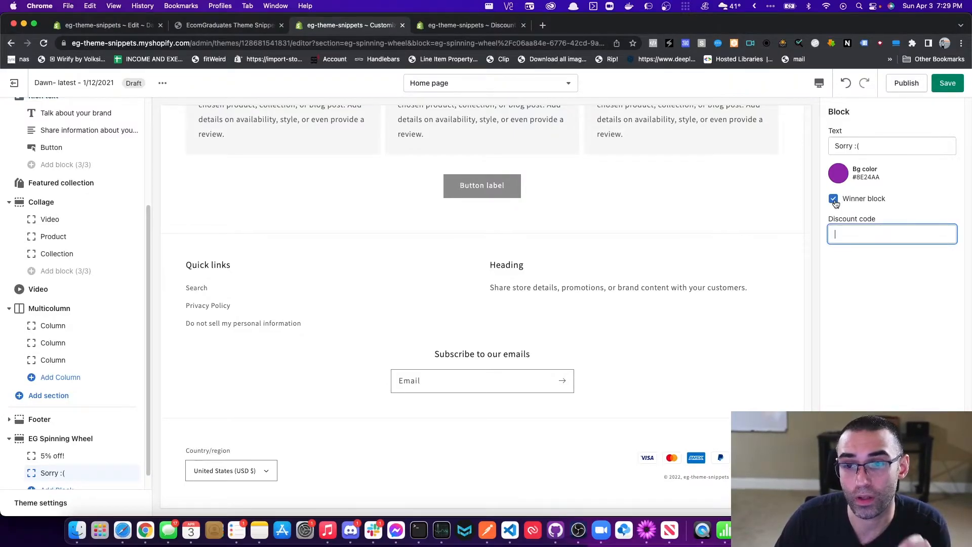
{"action": "left_click", "coordinate": [840, 177]}
{"action": "left_click", "coordinate": [855, 318]}
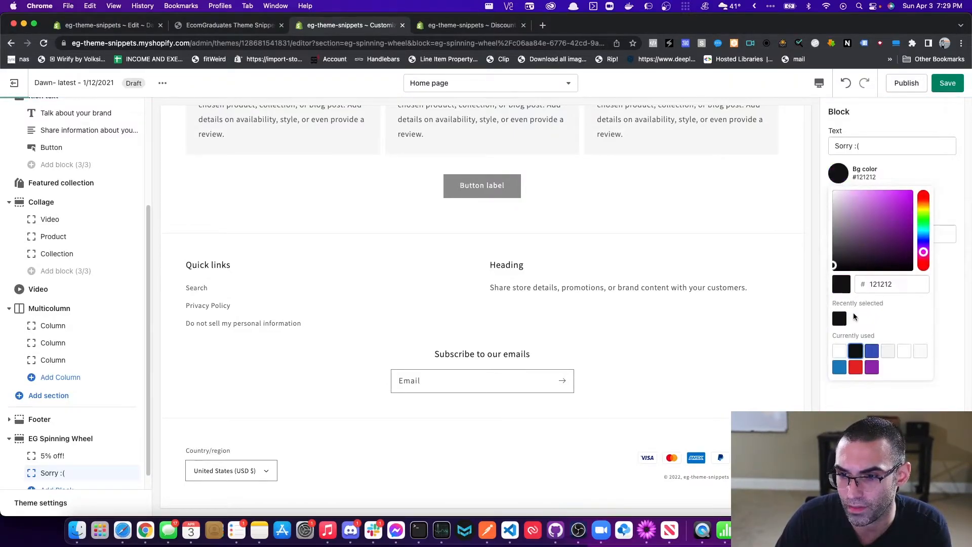
{"action": "left_click", "coordinate": [940, 175]}
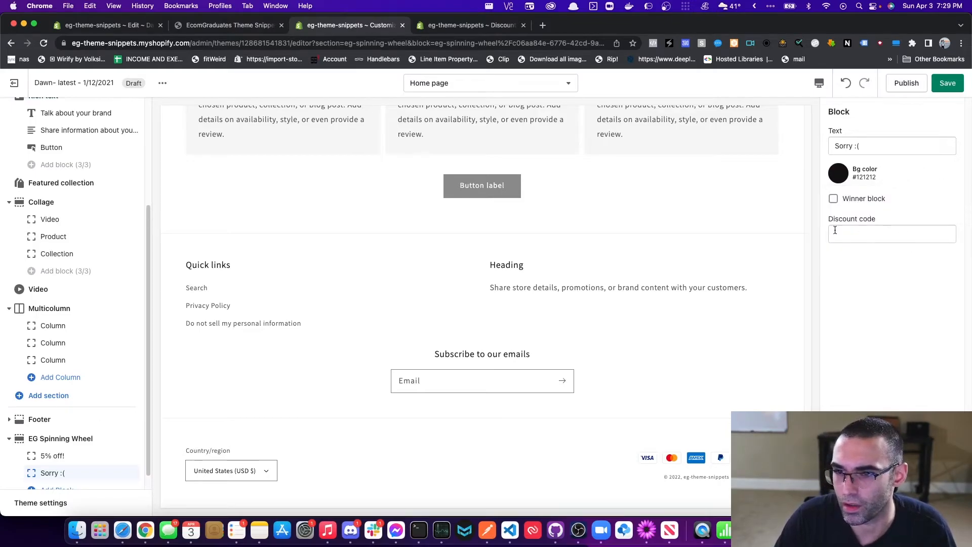
Add a winning wheel block with the text "10% off!" and discount code 10OFF
{"action": "scroll", "coordinate": [59, 462], "scroll_direction": "down", "scroll_amount": 1}
{"action": "left_click", "coordinate": [57, 473]}
{"action": "left_click_drag", "start_coordinate": [857, 148], "coordinate": [798, 149]}
{"action": "key", "text": "BackSpace"}
{"action": "type", "text": "10% off!"}
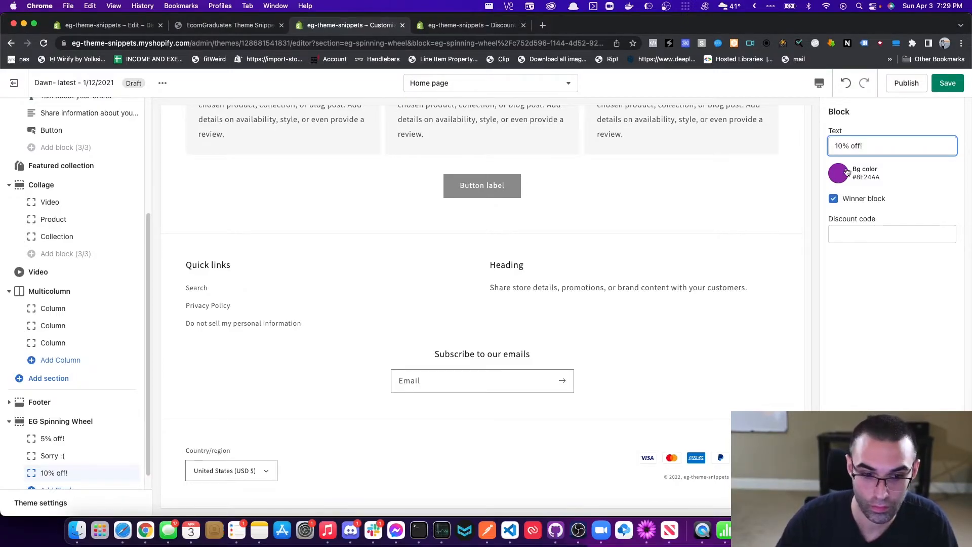
{"action": "left_click", "coordinate": [843, 225]}
{"action": "type", "text": "10OFF"}
Add a second non-winning "Sorry :(" block after the 10% block, with a black background
{"action": "left_click", "coordinate": [57, 490]}
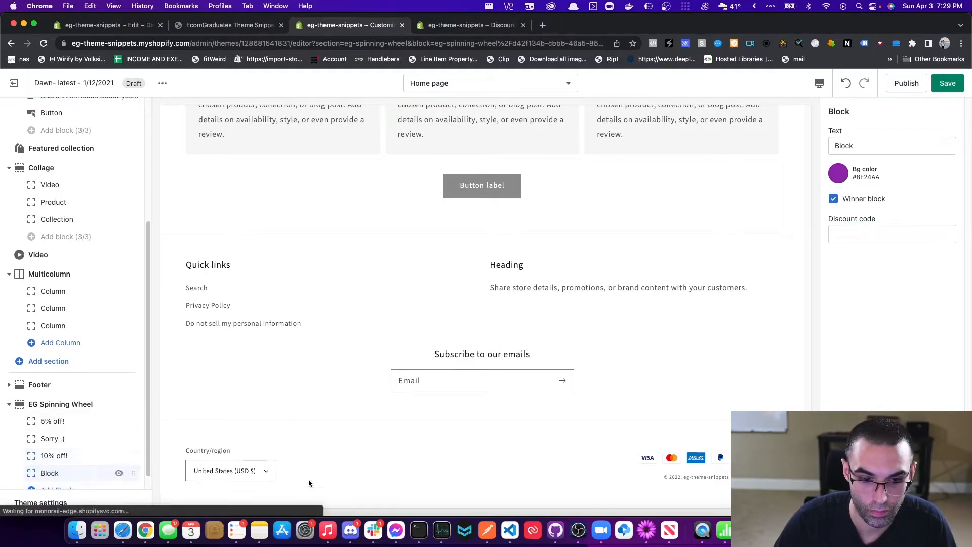
{"action": "type", "text": "sorry :("}
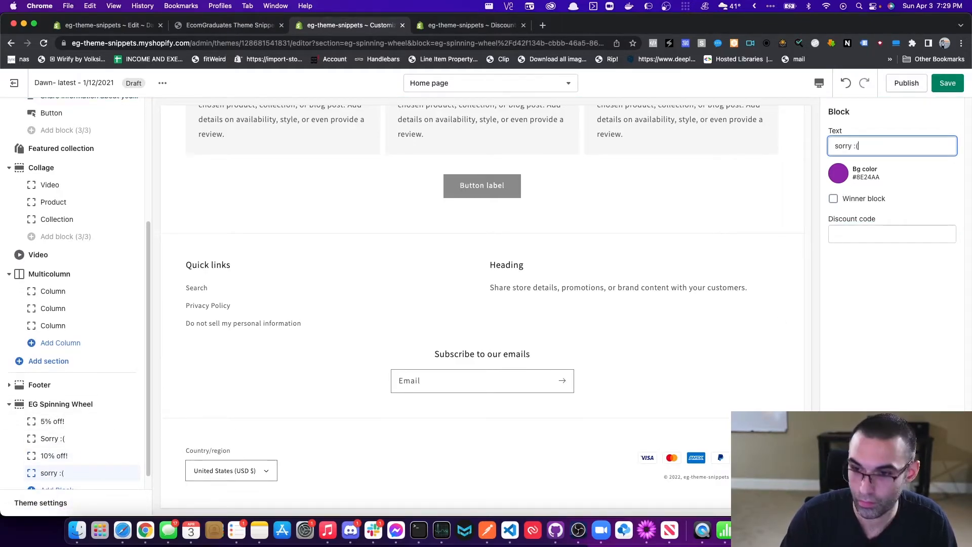
{"action": "key", "text": "Delete"}
{"action": "type", "text": "S"}
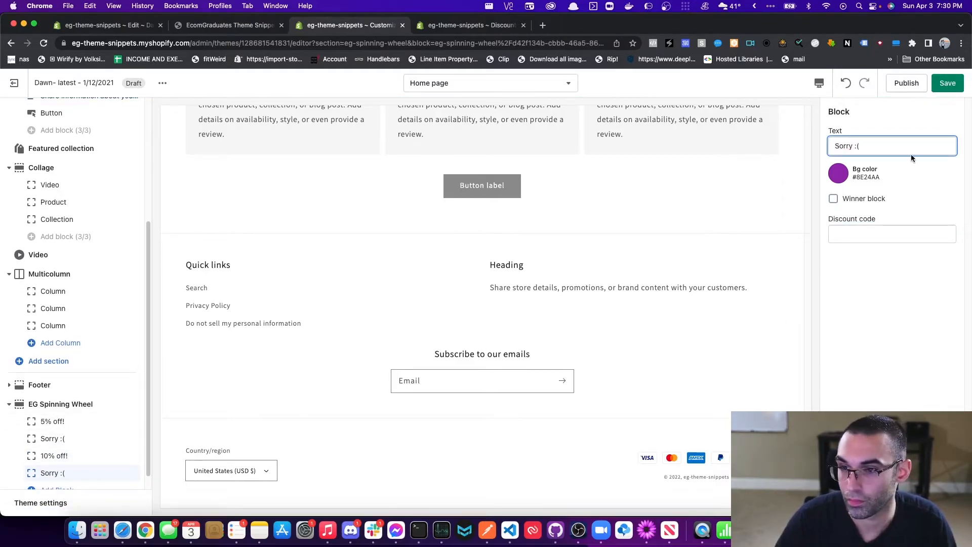
{"action": "left_click", "coordinate": [838, 173]}
{"action": "left_click", "coordinate": [853, 268]}
{"action": "left_click", "coordinate": [51, 456]}
{"action": "left_click", "coordinate": [51, 439]}
Add a winning wheel block with the text "15% off!" and discount code 15OFF
{"action": "left_click", "coordinate": [57, 489]}
{"action": "double_click", "coordinate": [866, 146]}
{"action": "type", "text": "15% of"}
{"action": "left_click", "coordinate": [851, 229]}
{"action": "type", "text": "15"}
{"action": "left_click", "coordinate": [838, 173]}
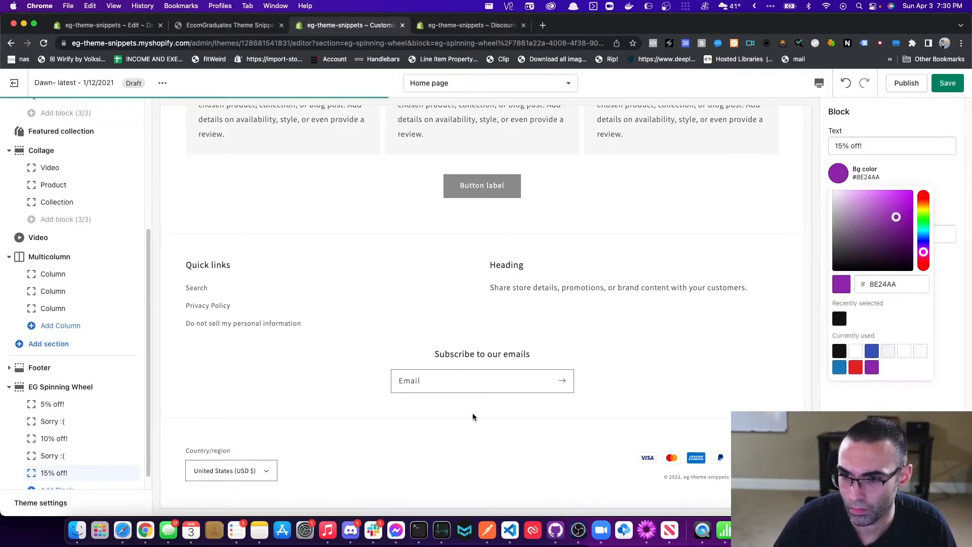
Add a wheel block after the 15% one with the text "Sorry :(" and background colour #121212, not marked as a winner
{"action": "left_click", "coordinate": [57, 489]}
{"action": "left_click", "coordinate": [839, 174]}
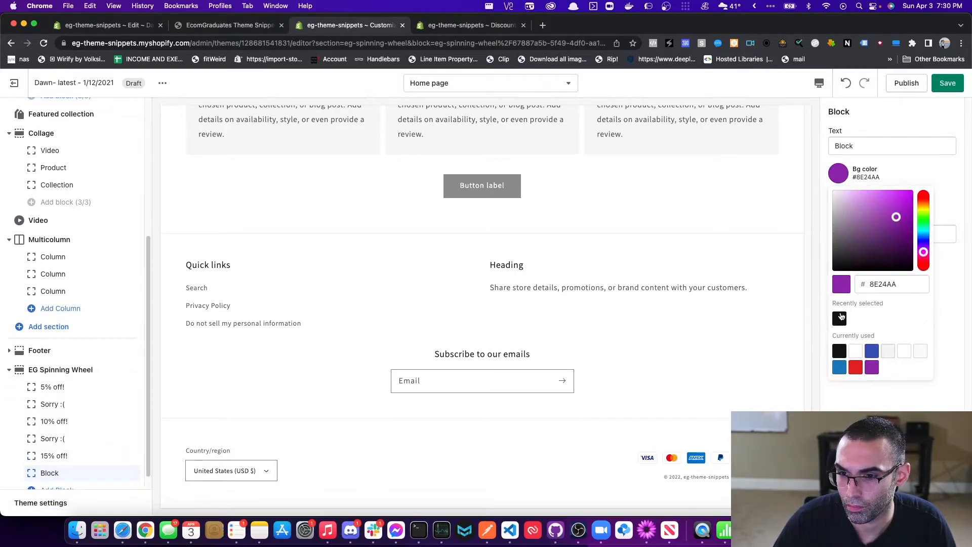
{"action": "left_click", "coordinate": [839, 316]}
{"action": "double_click", "coordinate": [845, 146]}
{"action": "type", "text": "Sorry :("}
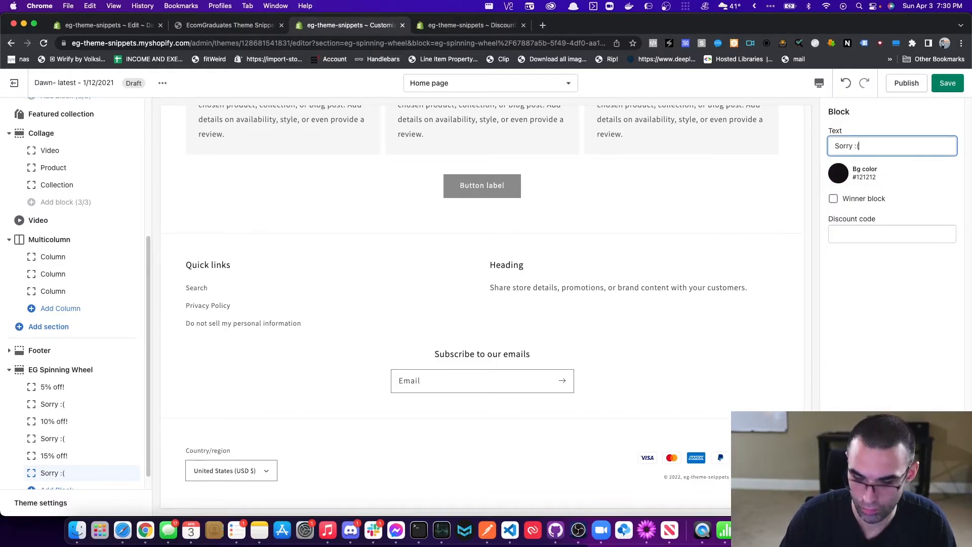
{"action": "left_click", "coordinate": [838, 174]}
Add a winning wheel block with the text "20% off!" and discount code 20OFF
{"action": "left_click", "coordinate": [57, 488]}
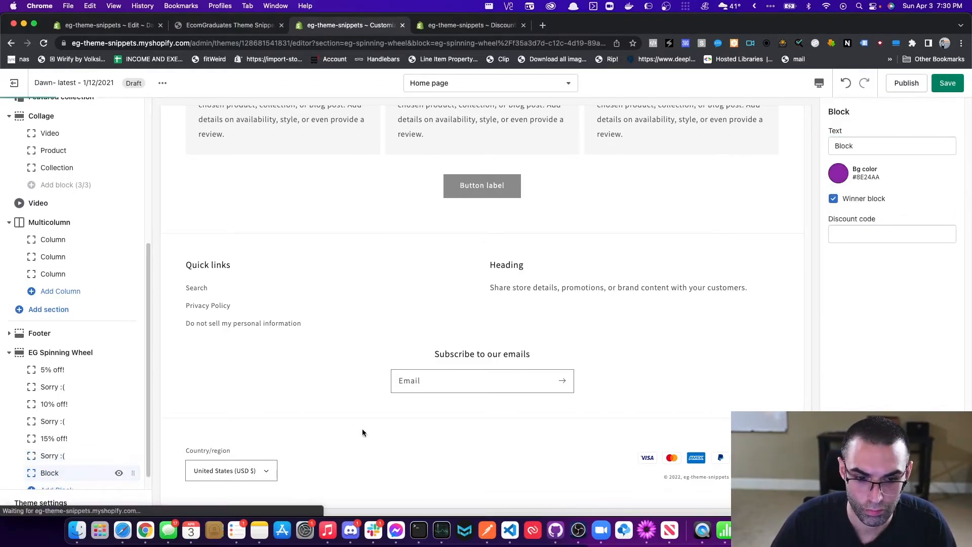
{"action": "double_click", "coordinate": [865, 146]}
{"action": "type", "text": "20% off!"}
{"action": "left_click", "coordinate": [893, 234]}
{"action": "type", "text": "20OFF"}
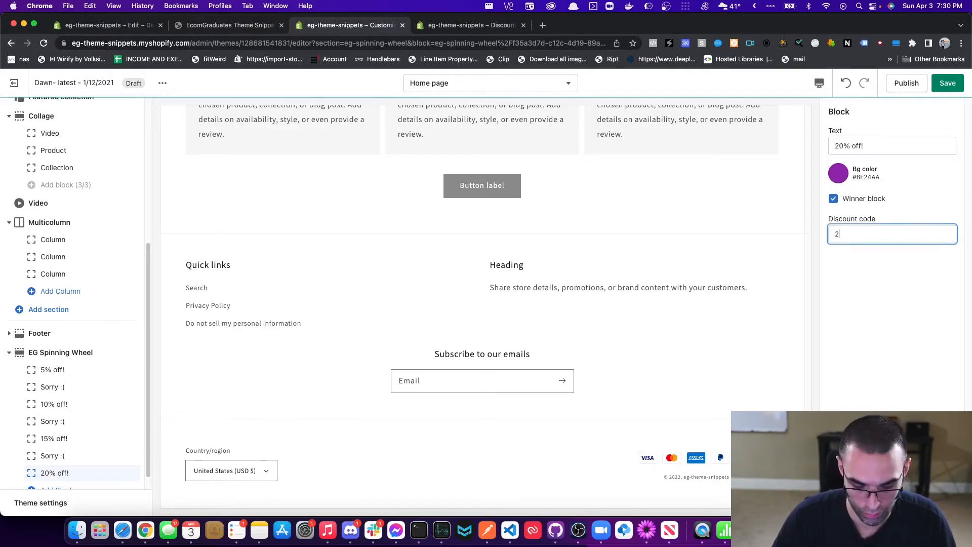
Add a non-winning "Sorry :(" wheel block after the 20% block, with background colour #121212
{"action": "scroll", "coordinate": [81, 393], "scroll_direction": "down", "scroll_amount": 1}
{"action": "left_click", "coordinate": [56, 476]}
{"action": "double_click", "coordinate": [844, 146]}
{"action": "type", "text": "Sorry :"}
{"action": "left_click", "coordinate": [838, 173]}
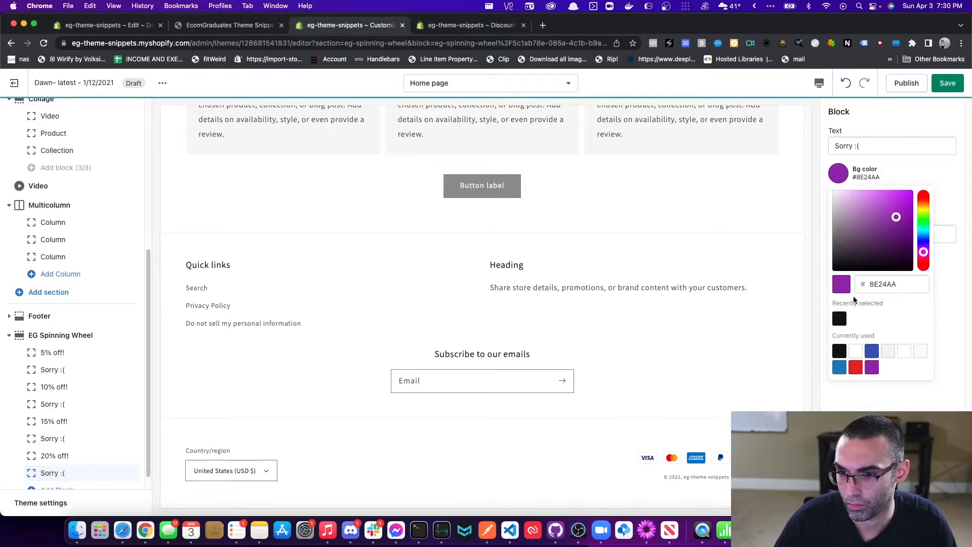
{"action": "left_click", "coordinate": [840, 318]}
{"action": "left_click", "coordinate": [823, 244]}
{"action": "left_click", "coordinate": [834, 199]}
Add a winning wheel block with the text "25% off!" and discount code 25OFF
{"action": "scroll", "coordinate": [125, 427], "scroll_direction": "down", "scroll_amount": 1}
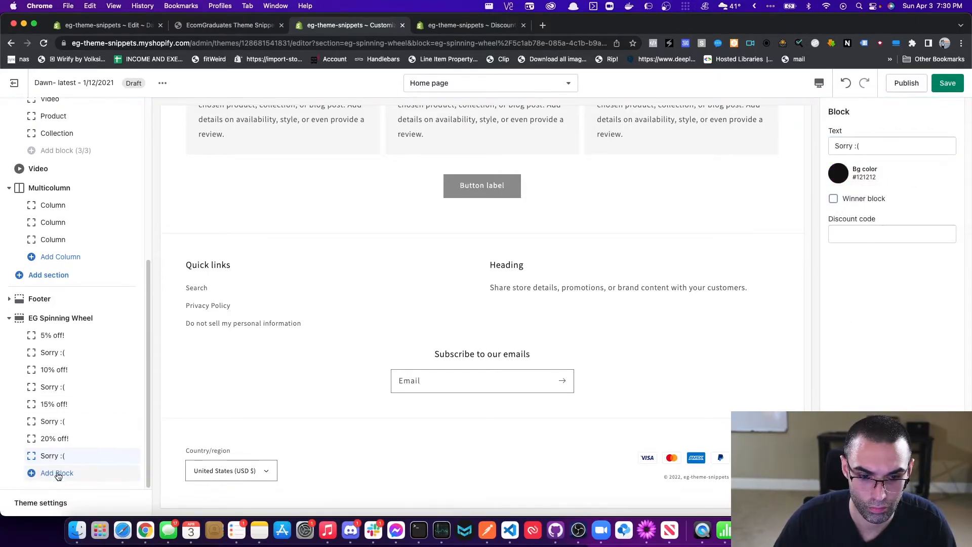
{"action": "left_click", "coordinate": [58, 473]}
{"action": "double_click", "coordinate": [844, 147]}
{"action": "type", "text": "25% off!"}
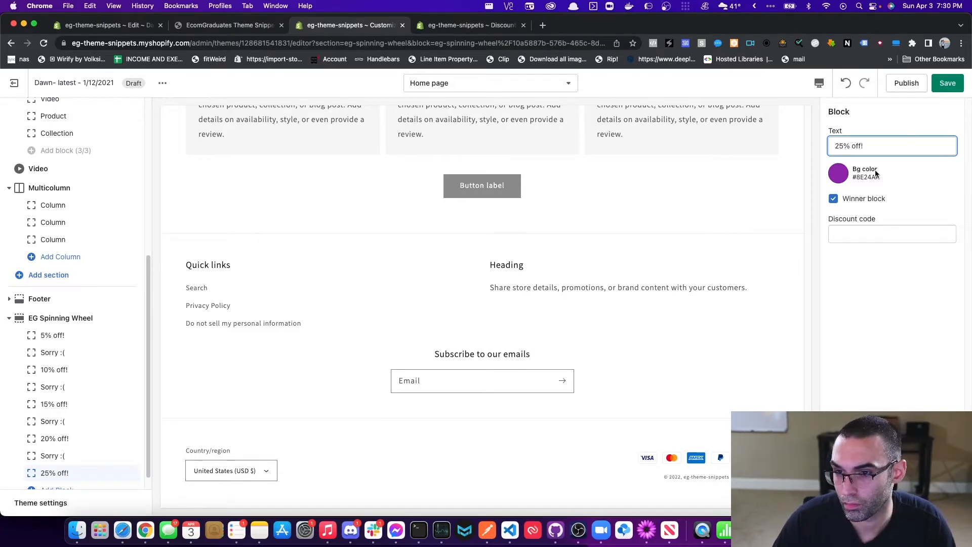
{"action": "left_click", "coordinate": [851, 232]}
{"action": "type", "text": "25OFF"}
Add a tenth wheel block with the text "Sorry :(", the recently used black background and the winner option off
{"action": "scroll", "coordinate": [91, 416], "scroll_direction": "down", "scroll_amount": 1}
{"action": "left_click", "coordinate": [55, 473]}
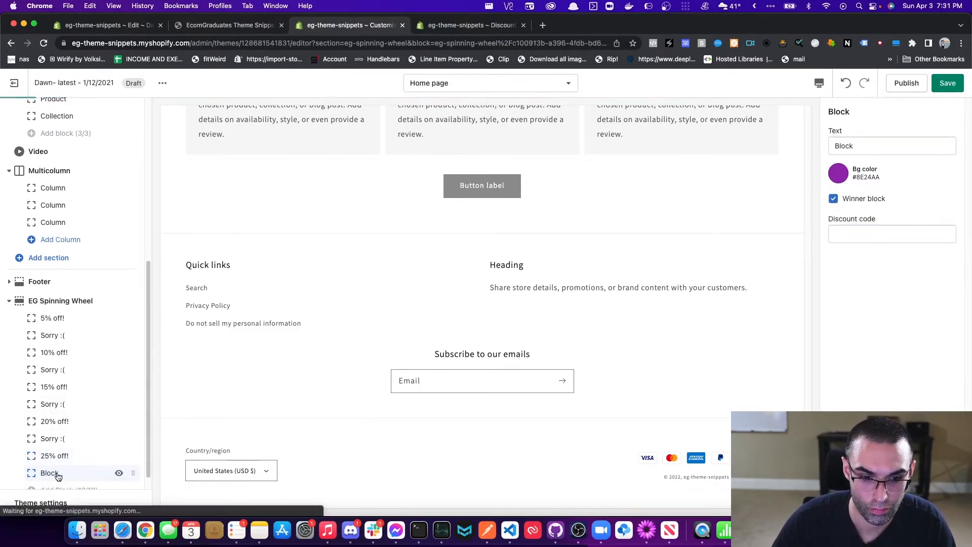
{"action": "left_click_drag", "start_coordinate": [856, 146], "coordinate": [790, 147]}
{"action": "type", "text": "Sorry :("}
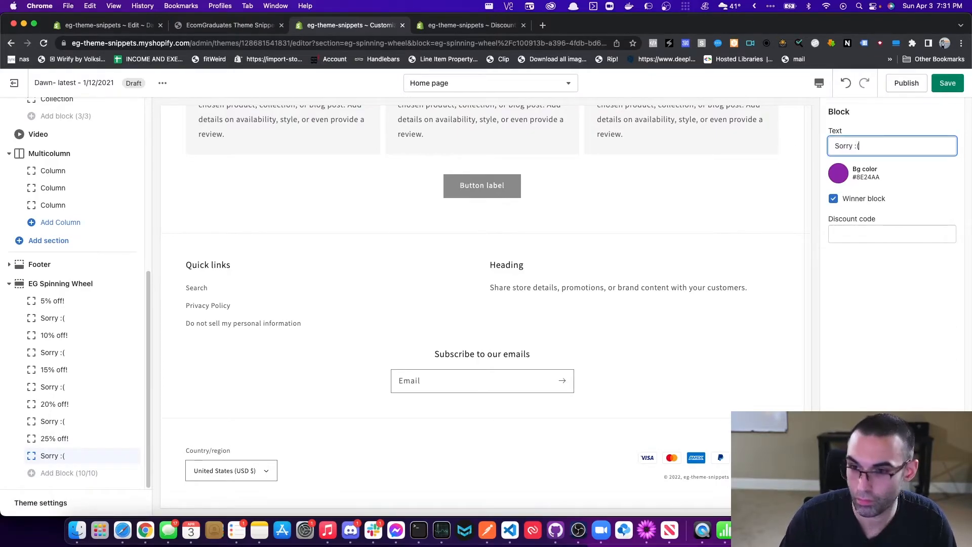
{"action": "left_click", "coordinate": [838, 173]}
{"action": "left_click", "coordinate": [837, 317]}
{"action": "key", "text": "Escape"}
{"action": "left_click", "coordinate": [833, 199]}
Save the theme customizations and check the discount codes set up in the store admin
{"action": "key", "text": "super+s"}
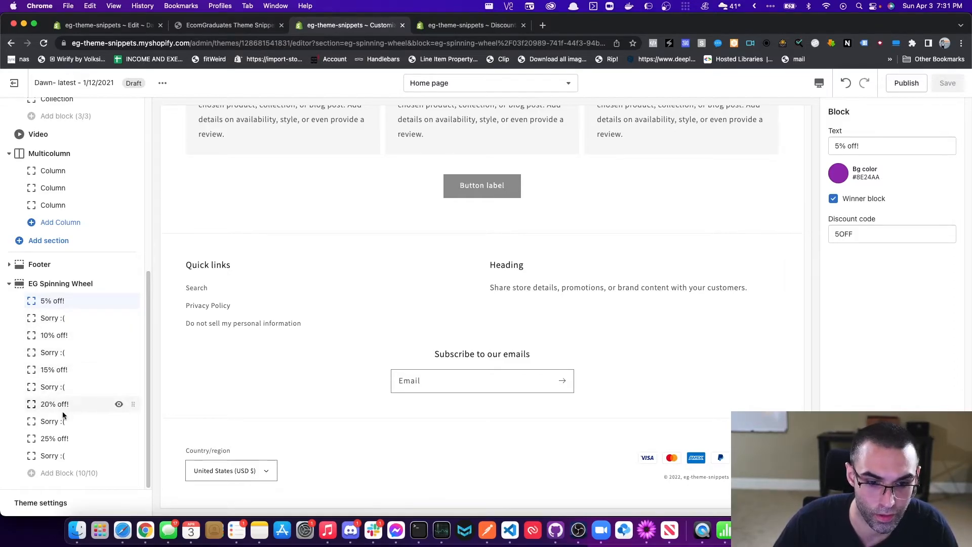
{"action": "left_click", "coordinate": [460, 26]}
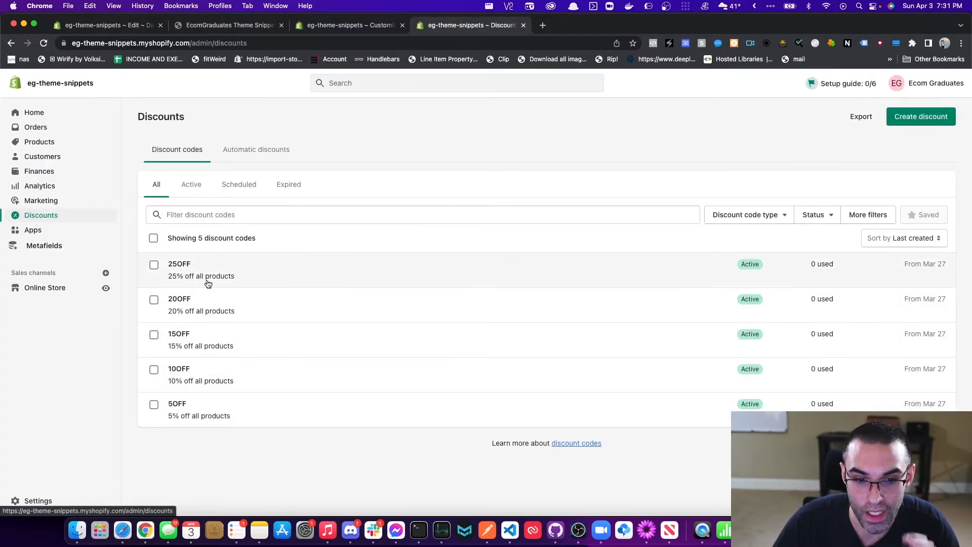
Delete the eg_spinning_wheel_expiration entry from the storefront's local storage using the browser developer tools
{"action": "left_click", "coordinate": [262, 26]}
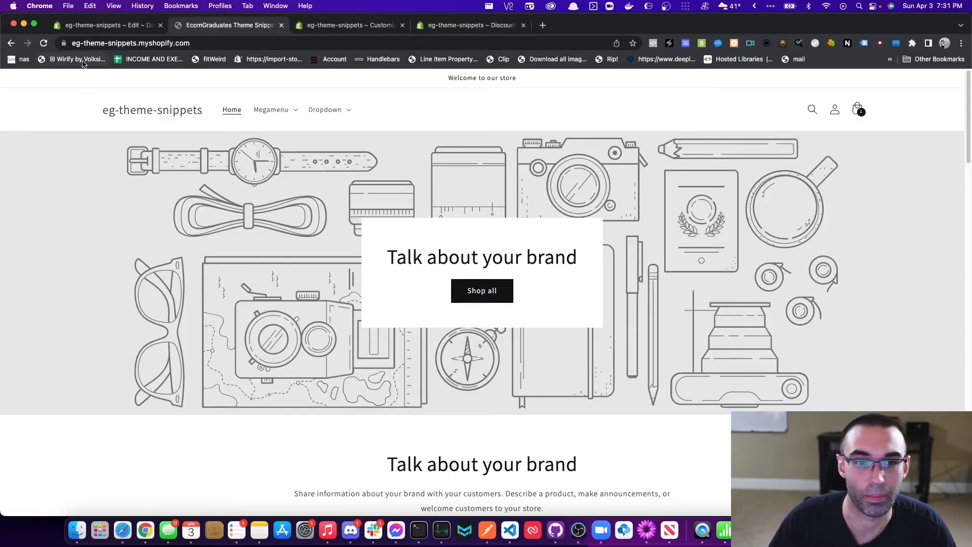
{"action": "right_click", "coordinate": [58, 144]}
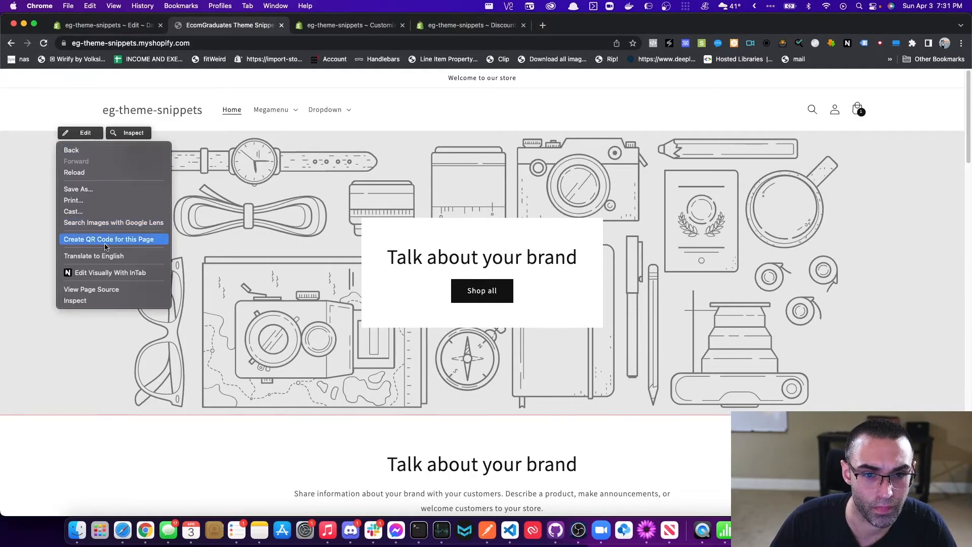
{"action": "left_click", "coordinate": [104, 304]}
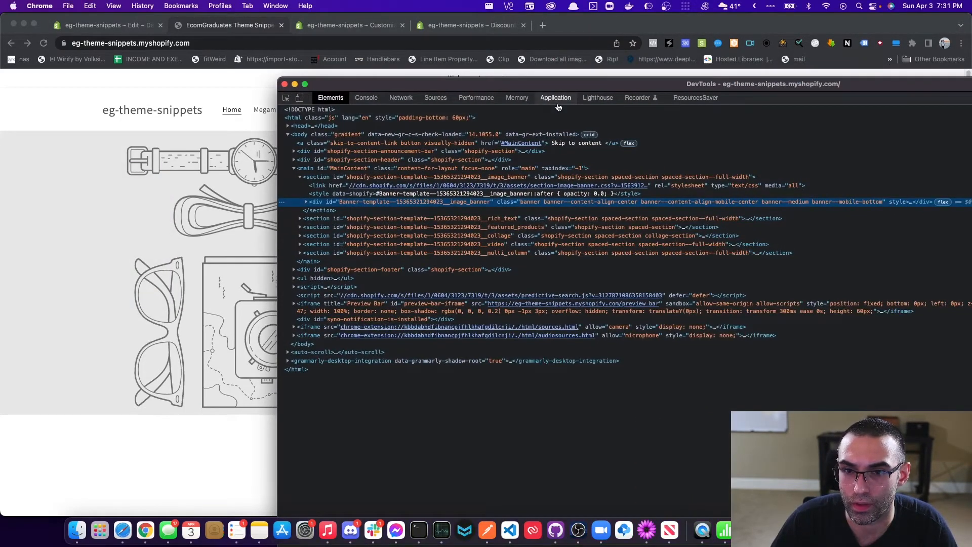
{"action": "left_click", "coordinate": [555, 97]}
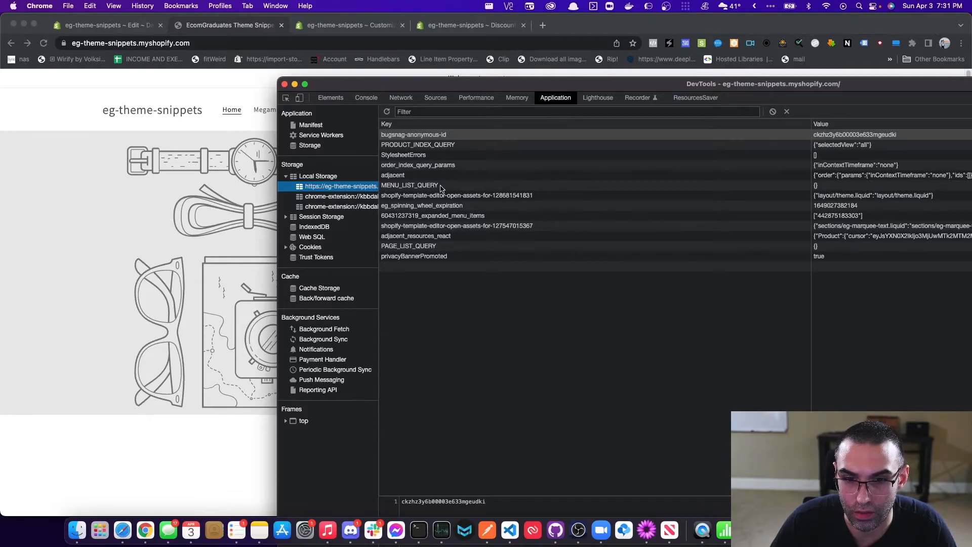
{"action": "left_click", "coordinate": [430, 207]}
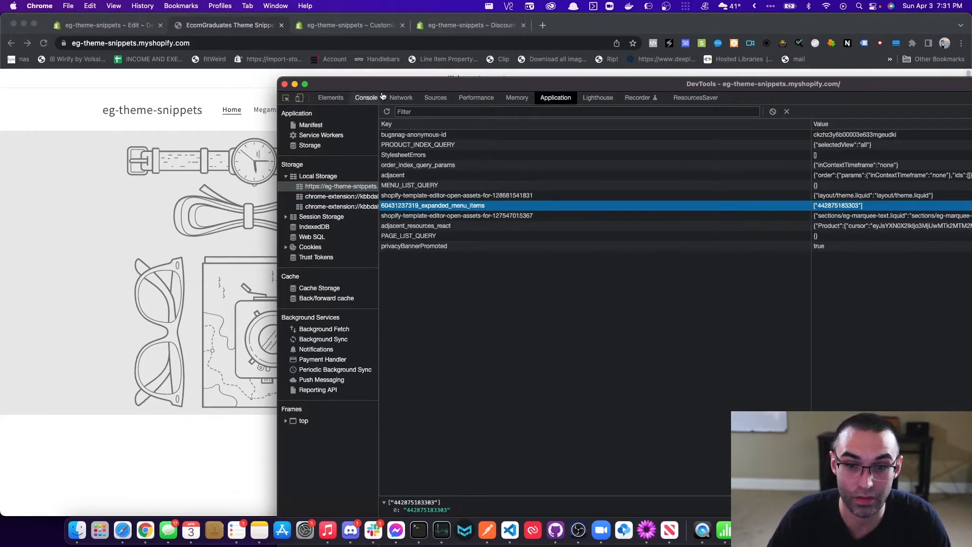
{"action": "key", "text": "super+alt+i"}
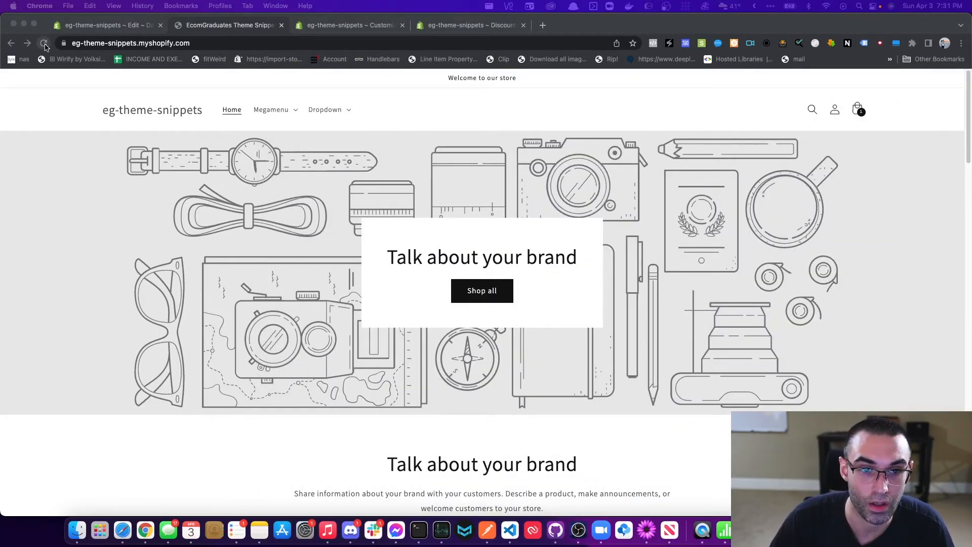
Reload the storefront home page and browse down it to trigger the spinning wheel popup
{"action": "right_click", "coordinate": [44, 44]}
{"action": "left_click", "coordinate": [76, 89]}
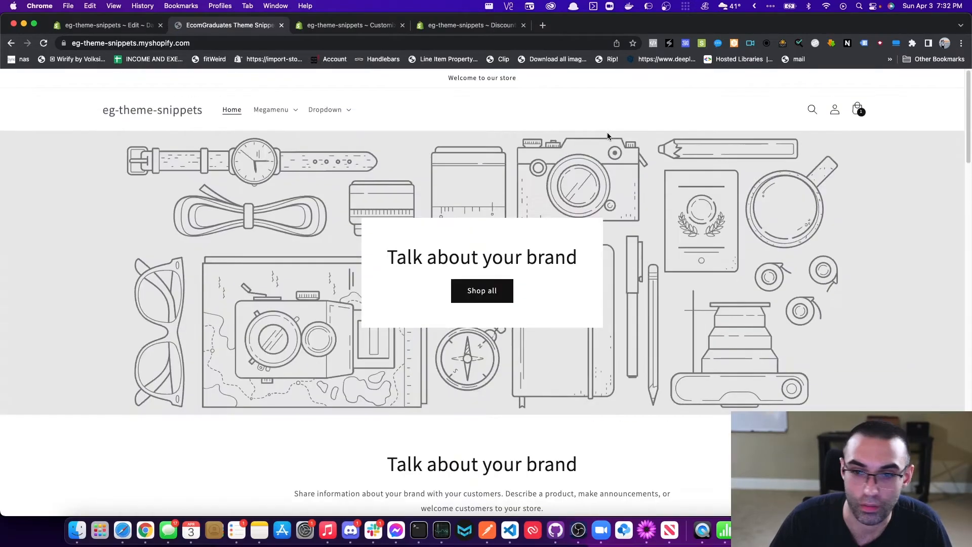
{"action": "scroll", "coordinate": [358, 249], "scroll_direction": "down", "scroll_amount": 5}
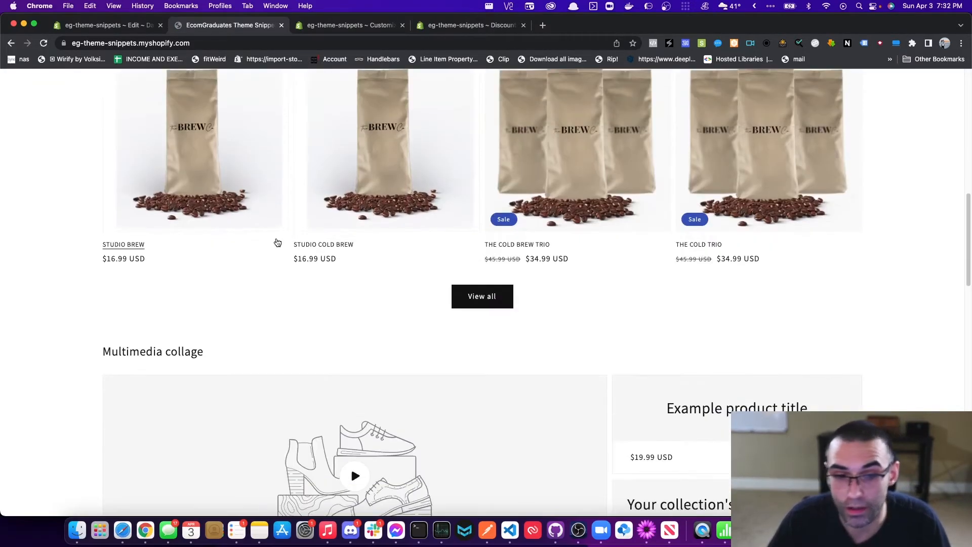
{"action": "scroll", "coordinate": [445, 206], "scroll_direction": "up", "scroll_amount": 2}
{"action": "scroll", "coordinate": [724, 199], "scroll_direction": "down", "scroll_amount": 10}
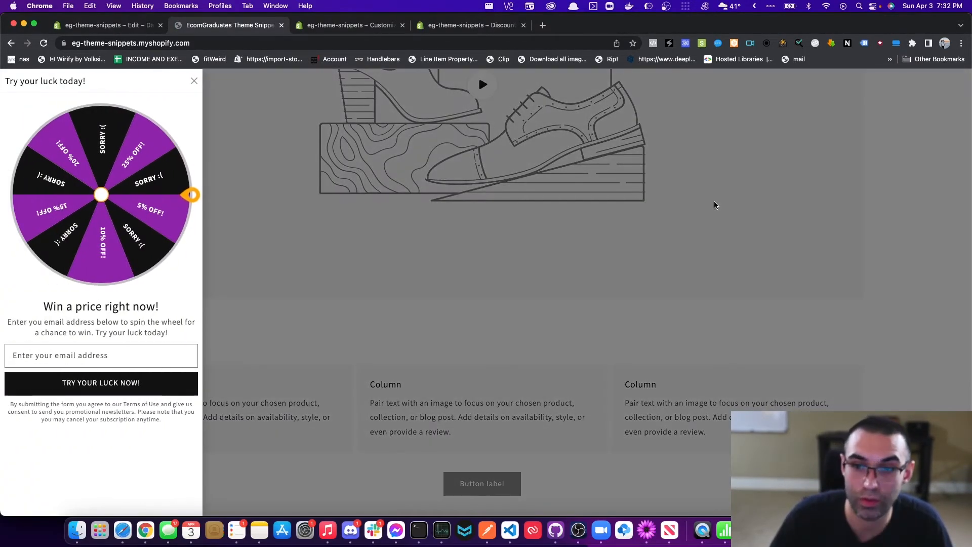
Enter an email address in the wheel popup and spin the wheel
{"action": "left_click", "coordinate": [109, 353]}
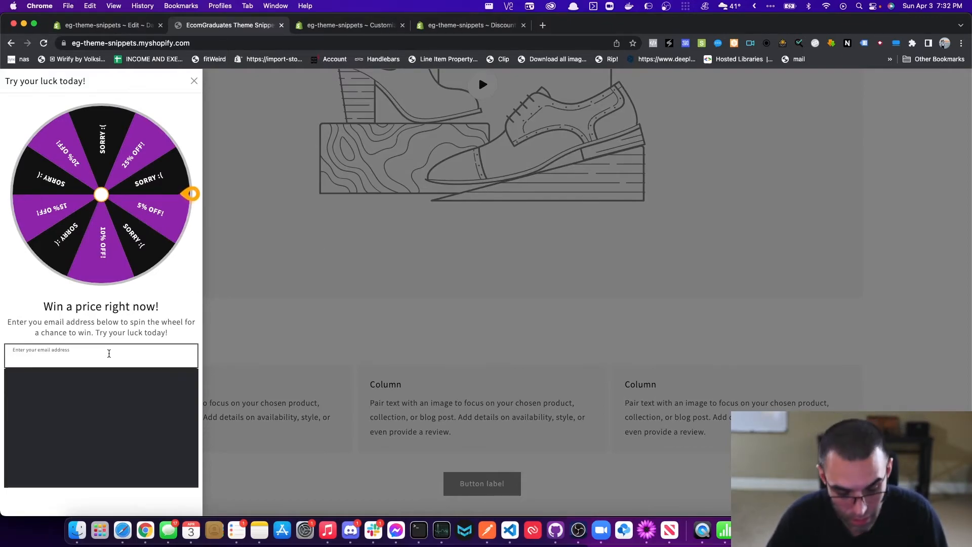
{"action": "left_click", "coordinate": [90, 389]}
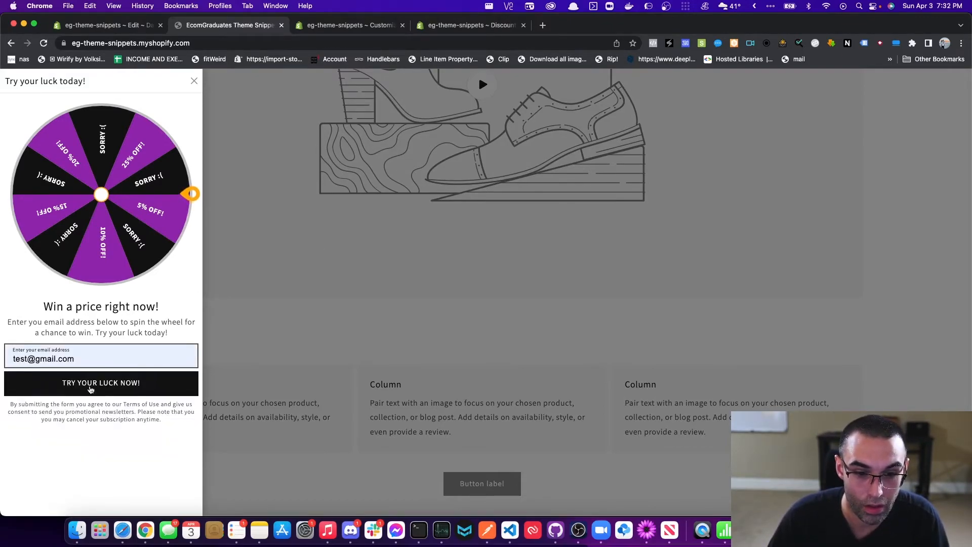
{"action": "left_click", "coordinate": [91, 388]}
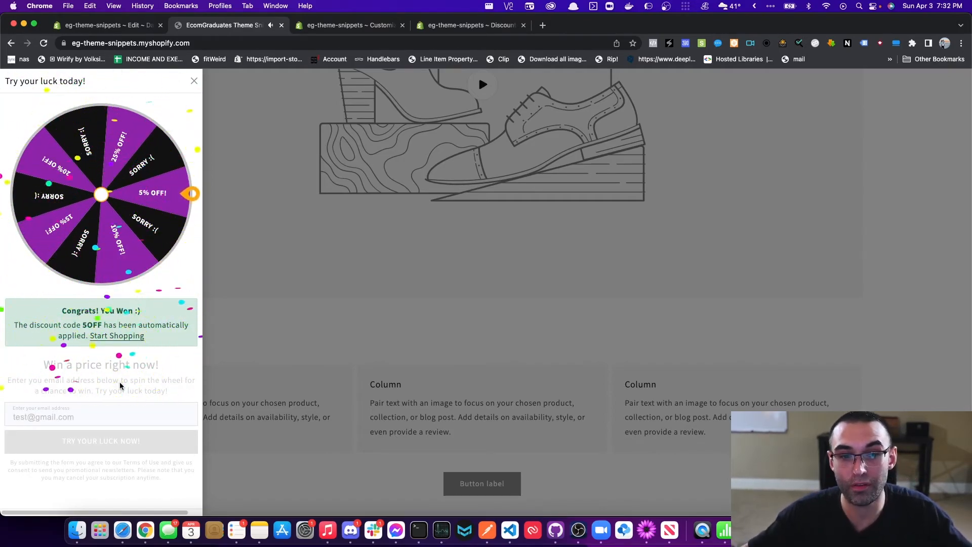
Dismiss the wheel popup and remove the existing item from the shopping cart
{"action": "left_click", "coordinate": [431, 278]}
{"action": "scroll", "coordinate": [759, 212], "scroll_direction": "up", "scroll_amount": 5}
{"action": "left_click", "coordinate": [857, 91]}
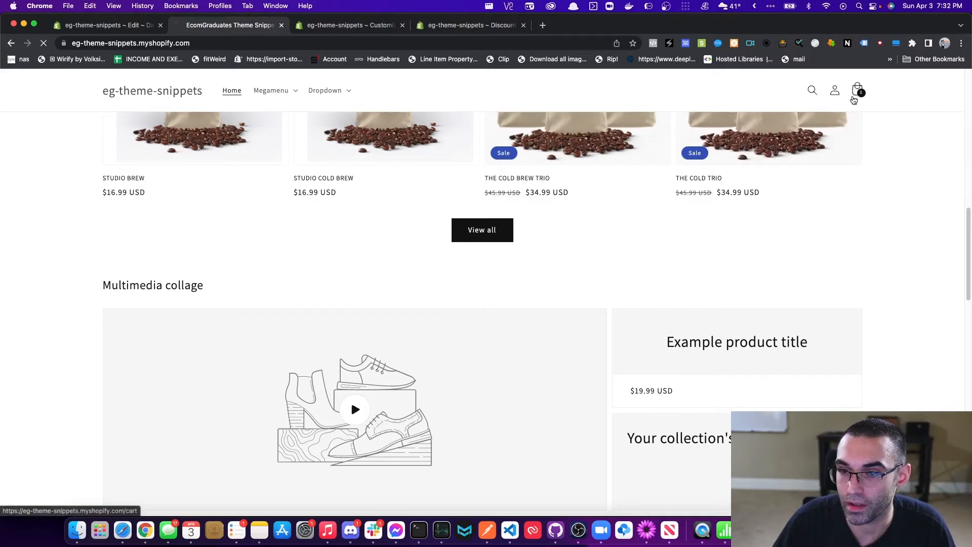
{"action": "left_click", "coordinate": [676, 245]}
Add the product THE COLD TRIO to the cart and proceed to checkout
{"action": "scroll", "coordinate": [297, 241], "scroll_direction": "down", "scroll_amount": 7}
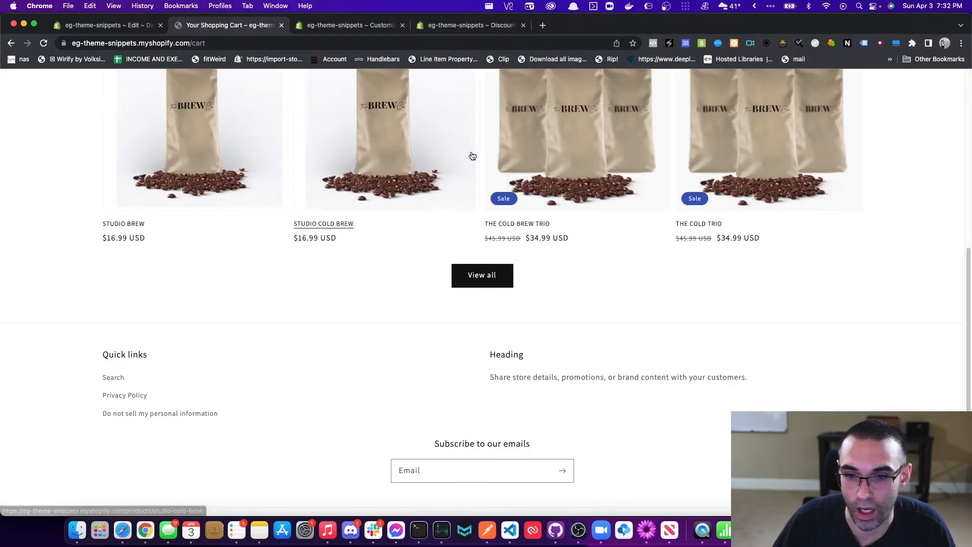
{"action": "left_click", "coordinate": [764, 133]}
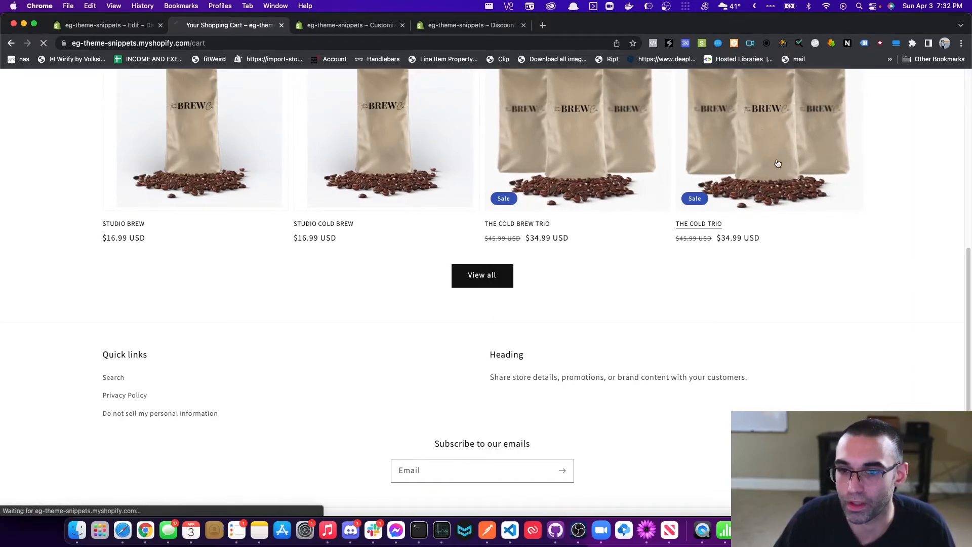
{"action": "left_click", "coordinate": [735, 303]}
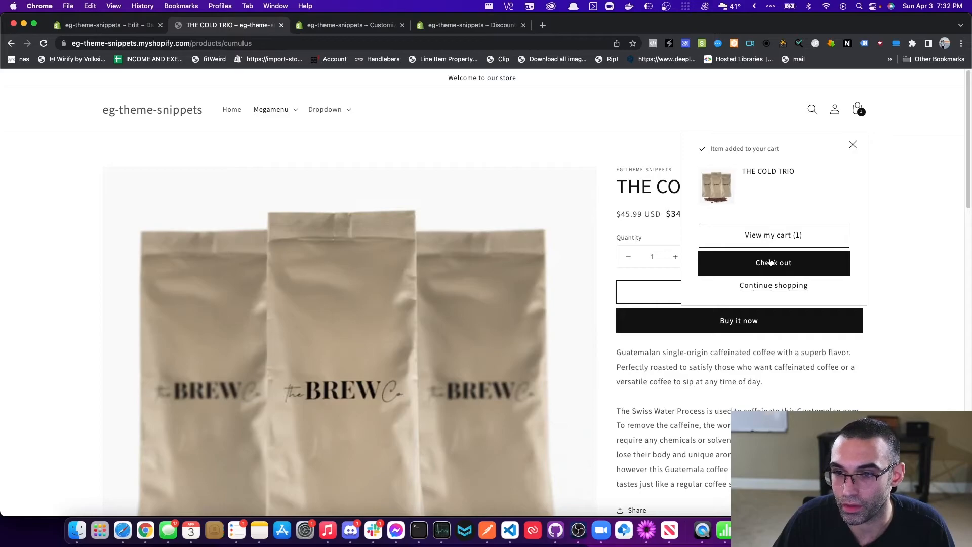
{"action": "left_click", "coordinate": [770, 263]}
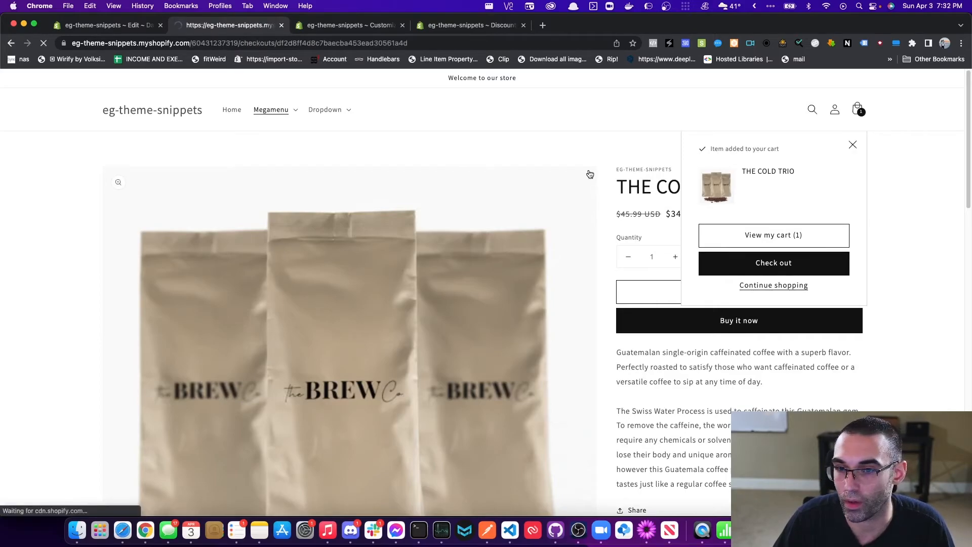